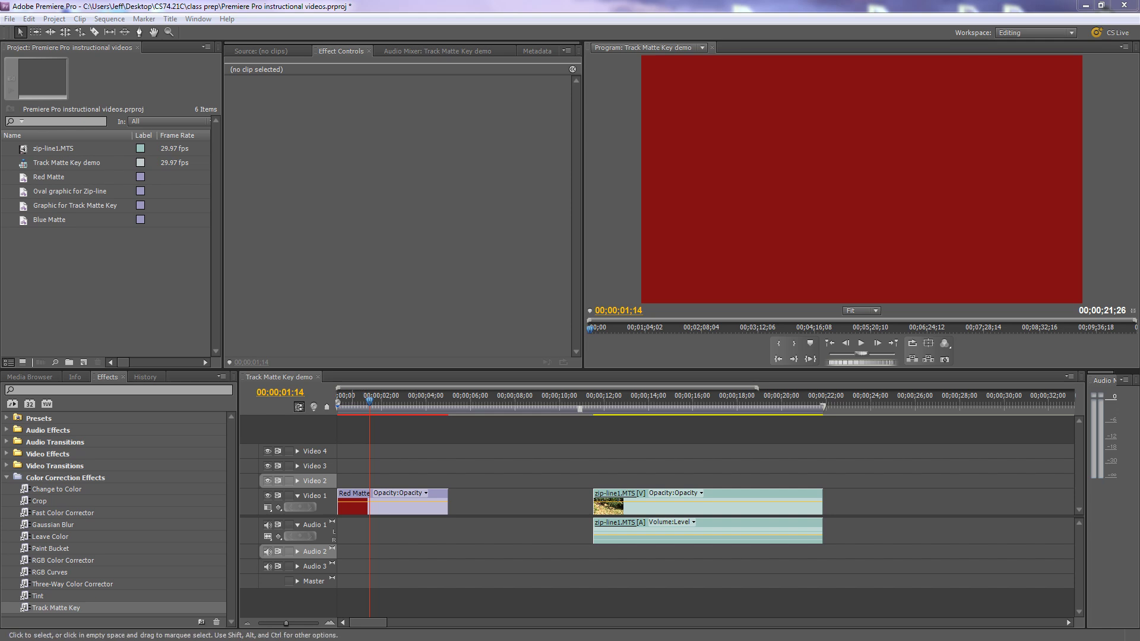
click(84, 362)
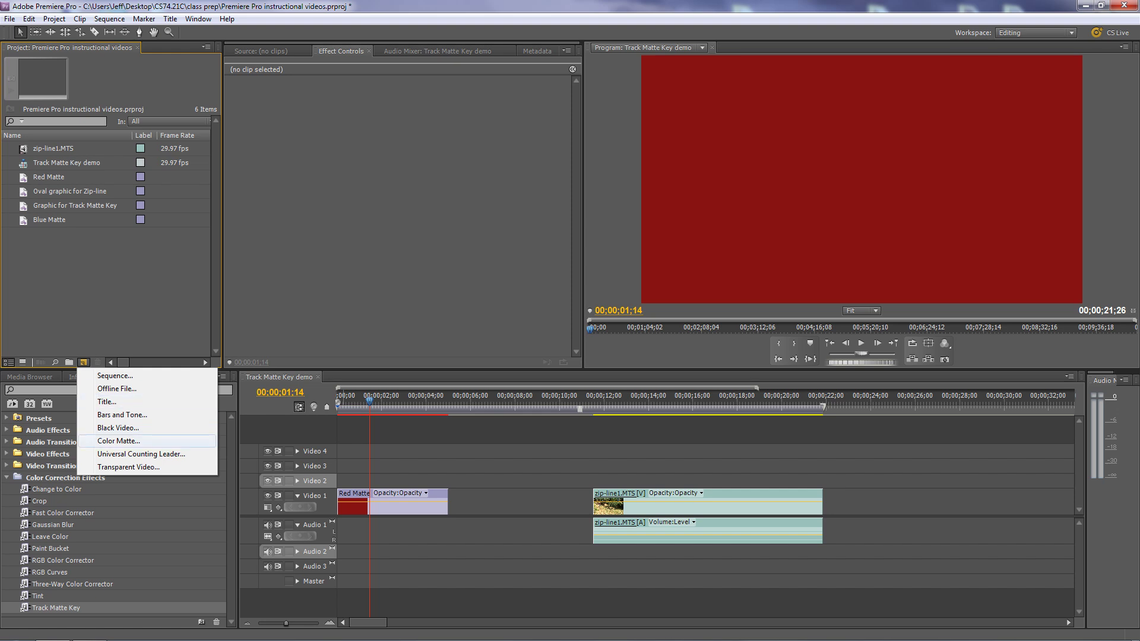
click(119, 441)
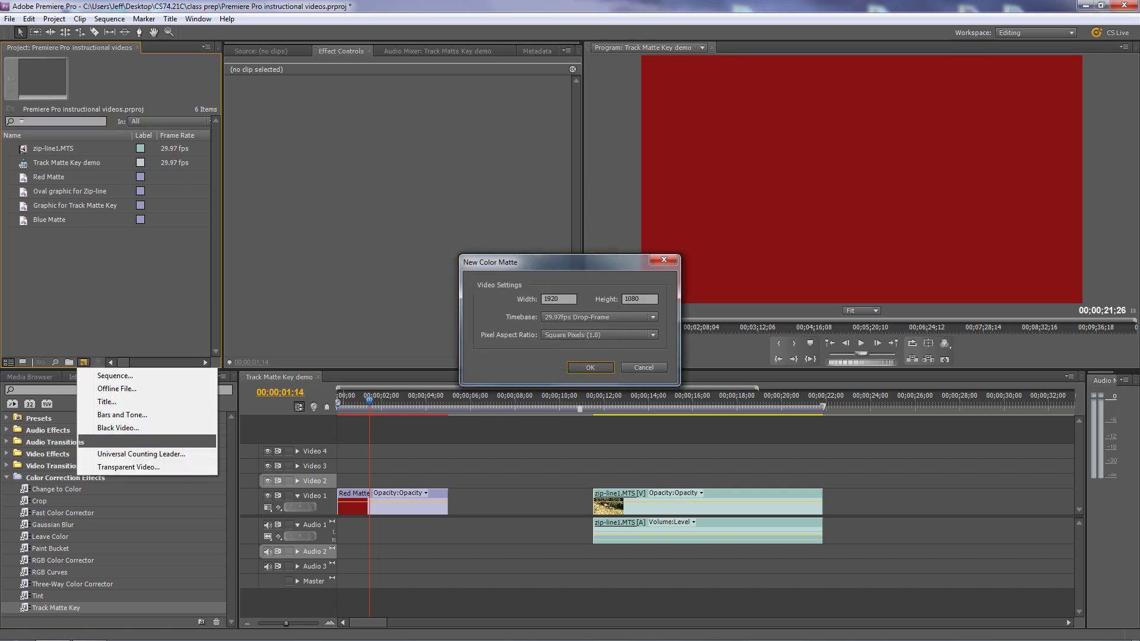
click(590, 367)
click(519, 330)
click(603, 325)
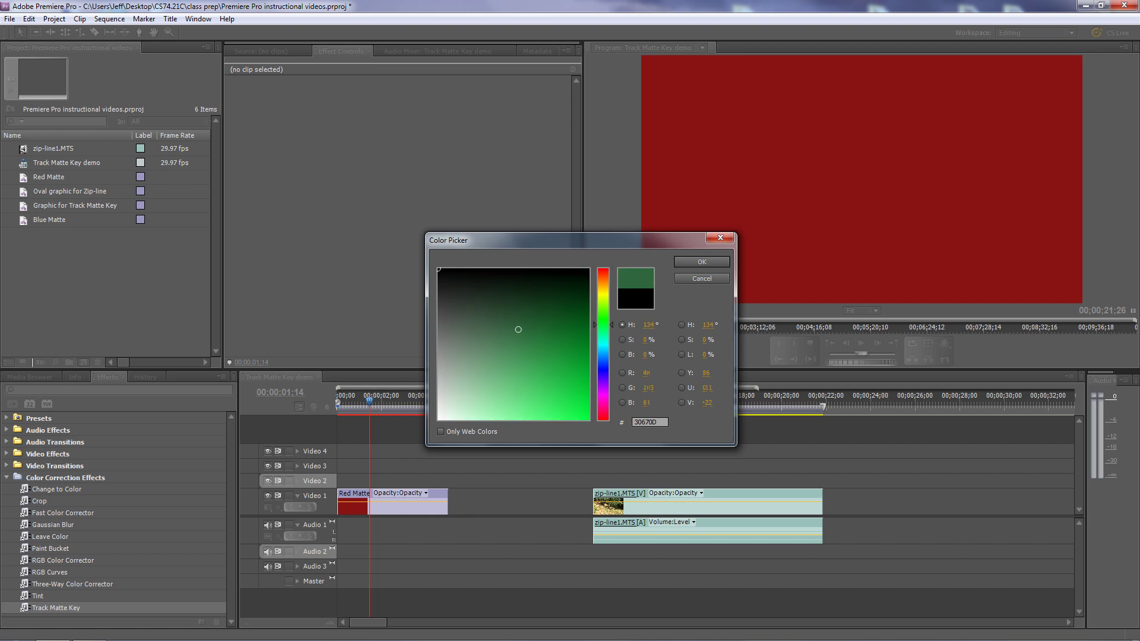
click(702, 262)
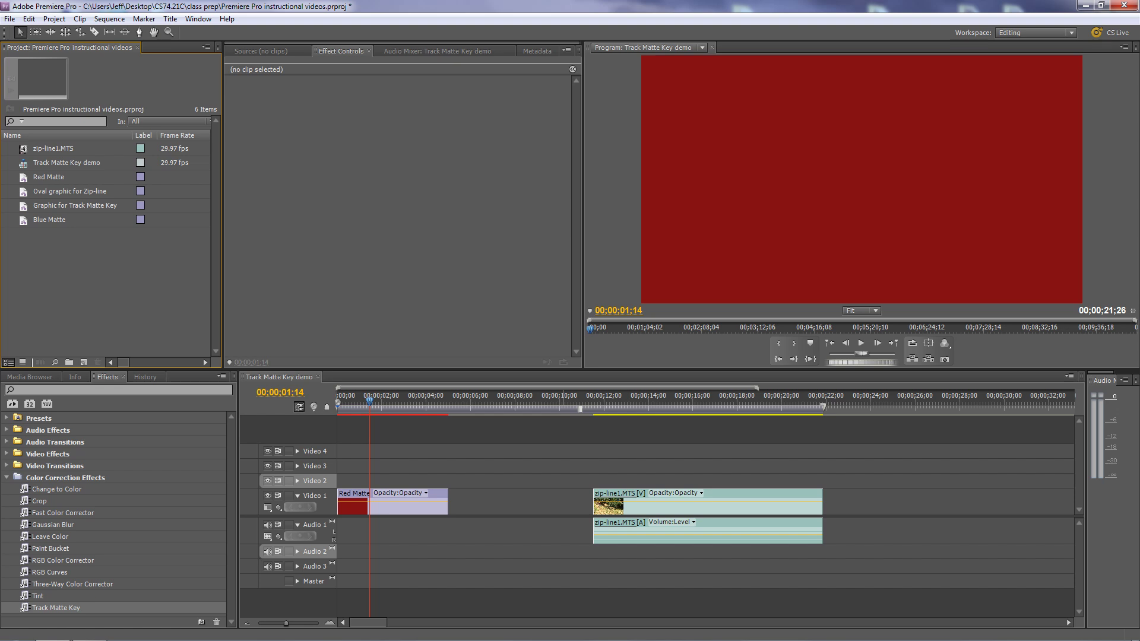
Place the Blue Matte clip on Video 2 directly above the Red Matte at the start of the sequence.
click(48, 220)
drag(49, 219, 356, 481)
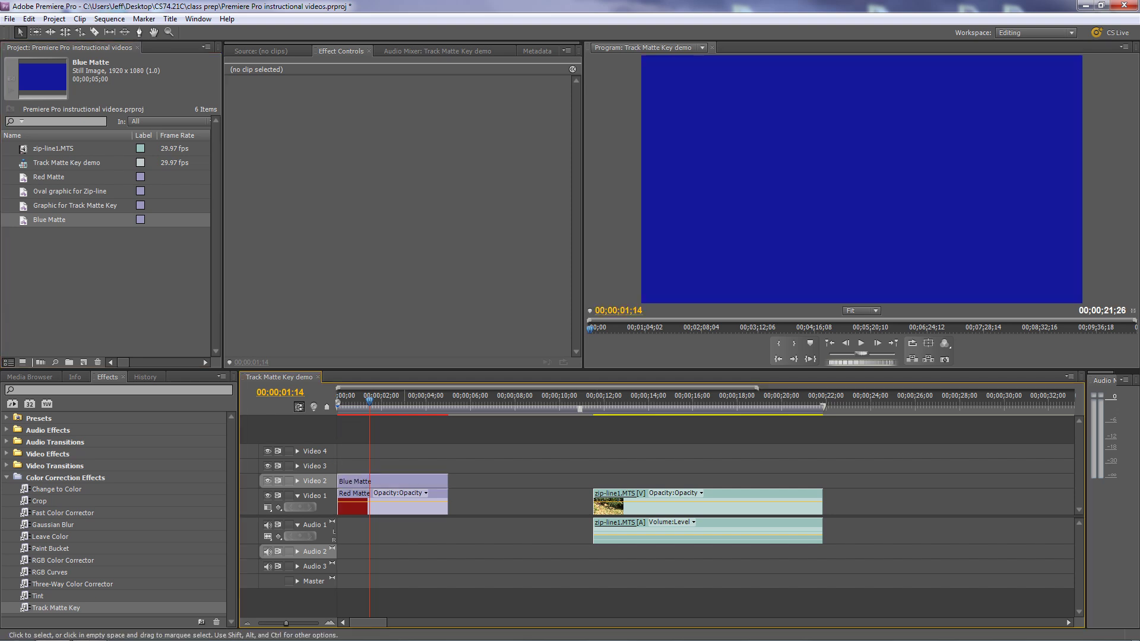
Try scaling the Blue Matte clip to 55 and undo the scaling.
click(392, 482)
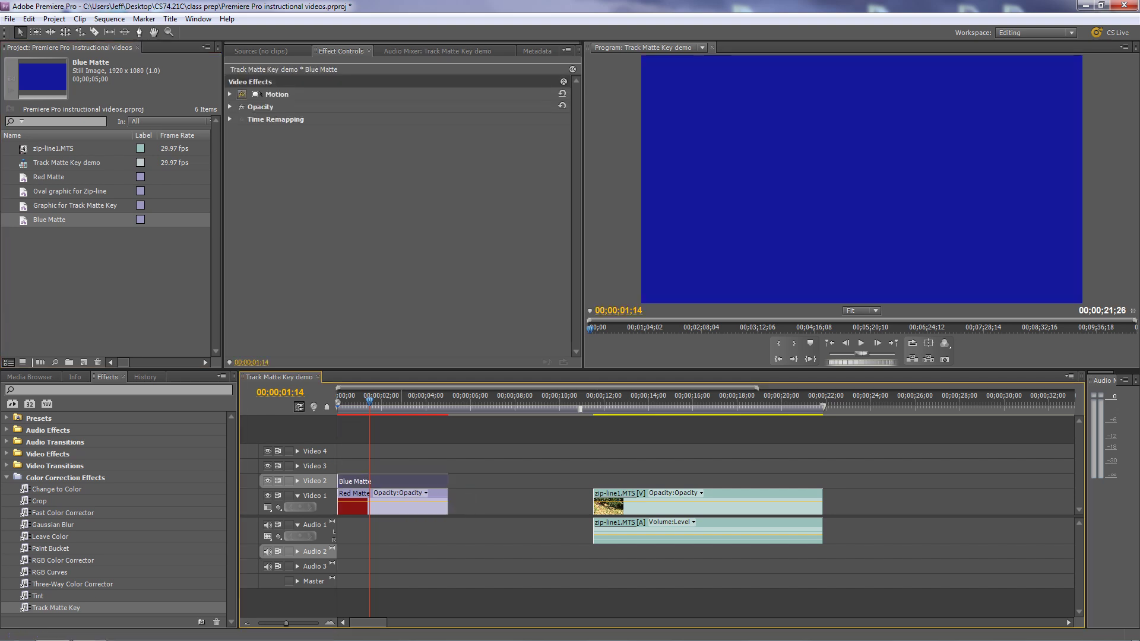
drag(403, 119, 376, 119)
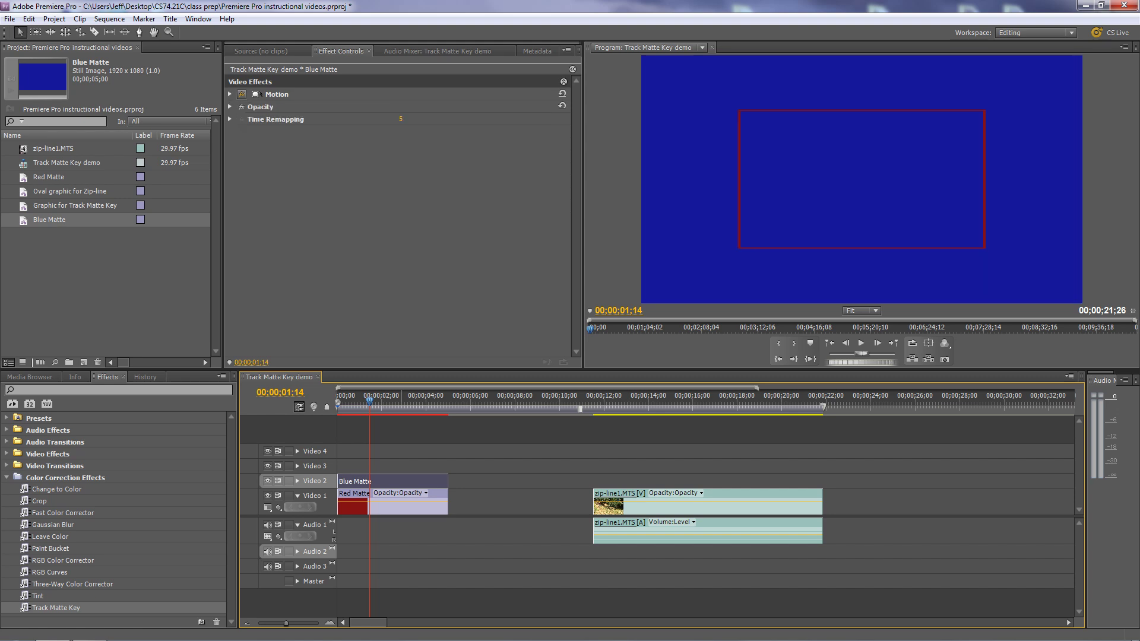
click(229, 93)
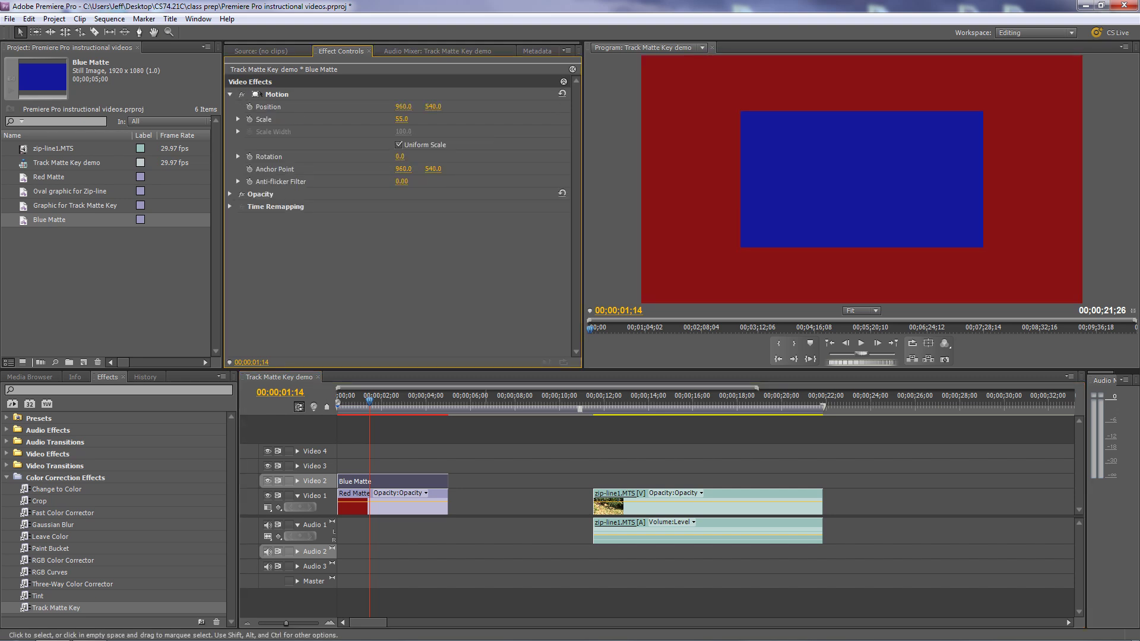
key(ctrl+z)
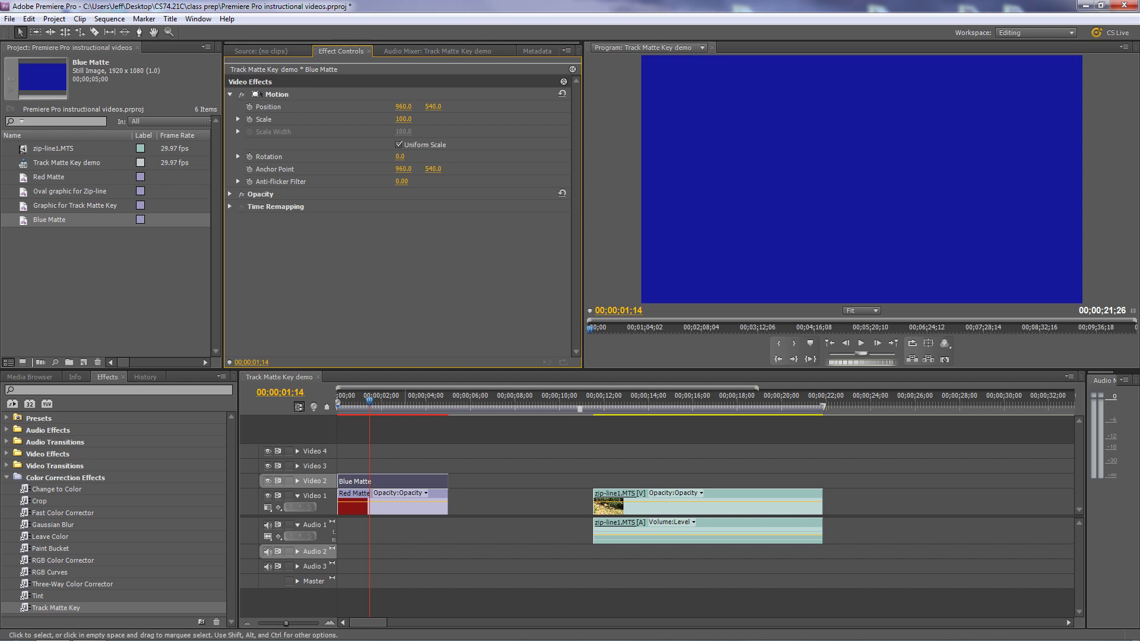
Place Graphic for Track Matte Key on Video 3 above the Blue Matte and inspect its shapes and text in the title editor.
click(67, 205)
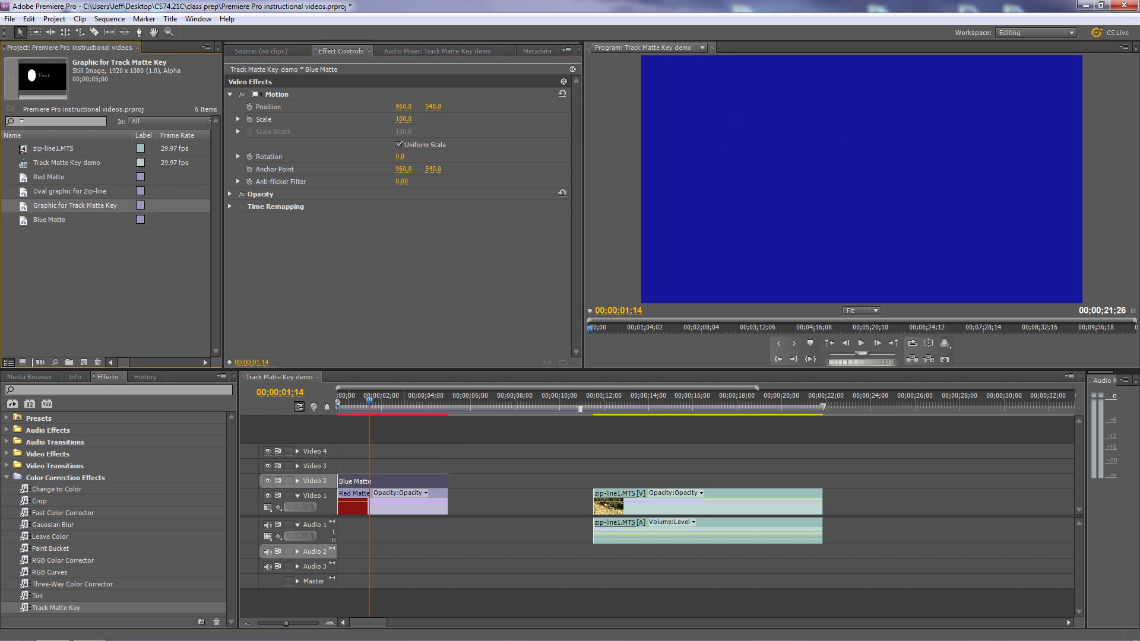
drag(67, 205, 350, 467)
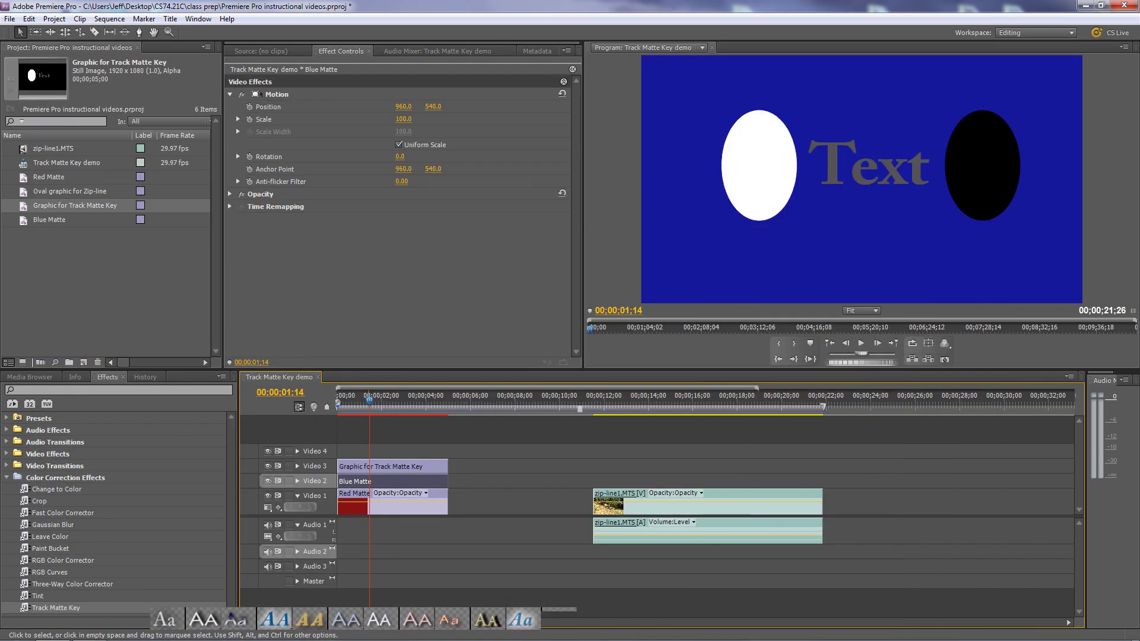
double_click(386, 467)
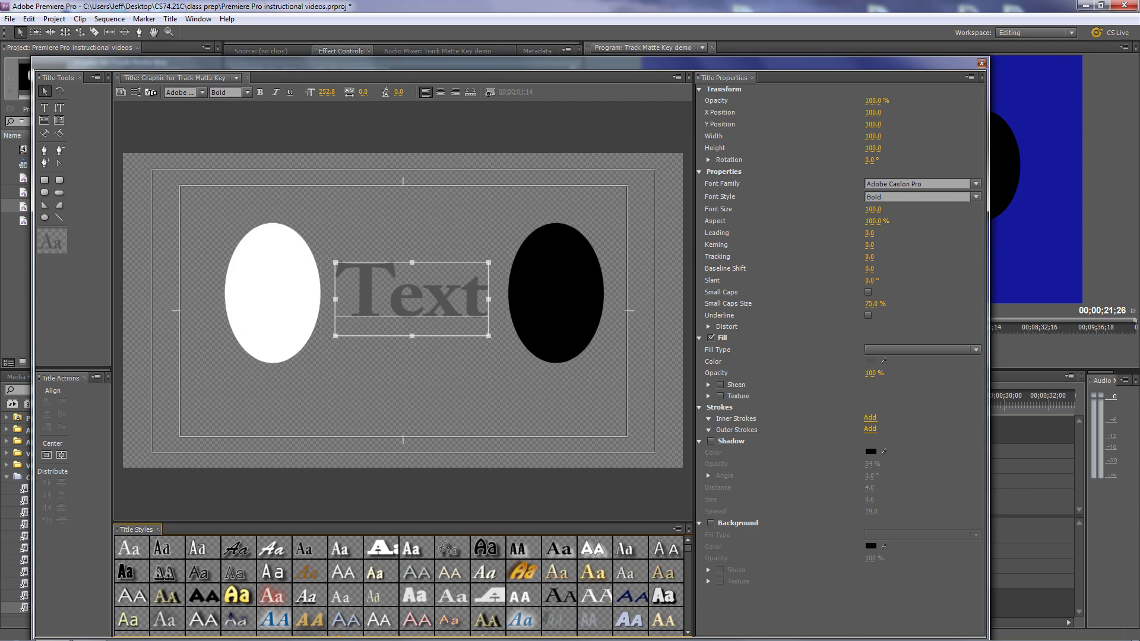
click(982, 63)
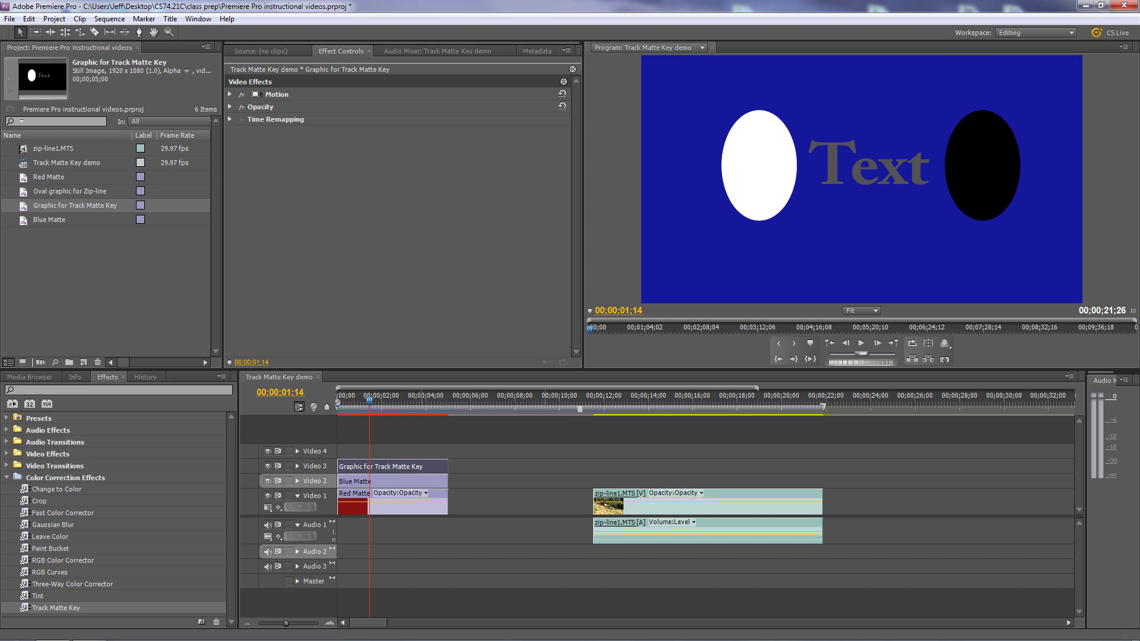
Apply the Track Matte Key effect to the Blue Matte clip on Video 2 and set its matte to Video 3.
click(405, 482)
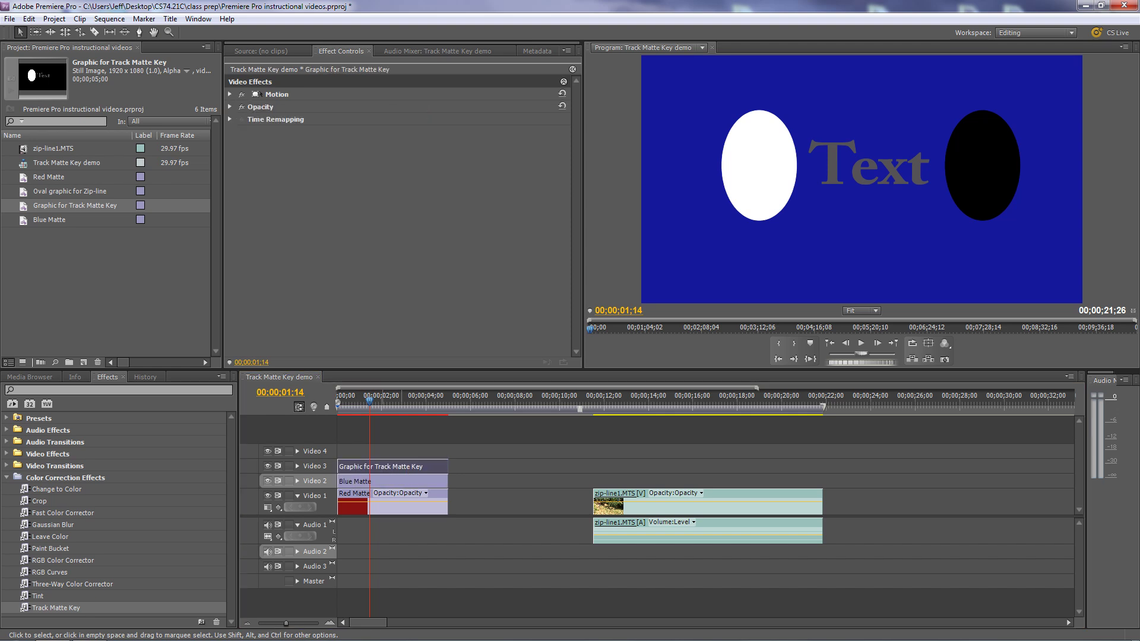
click(401, 482)
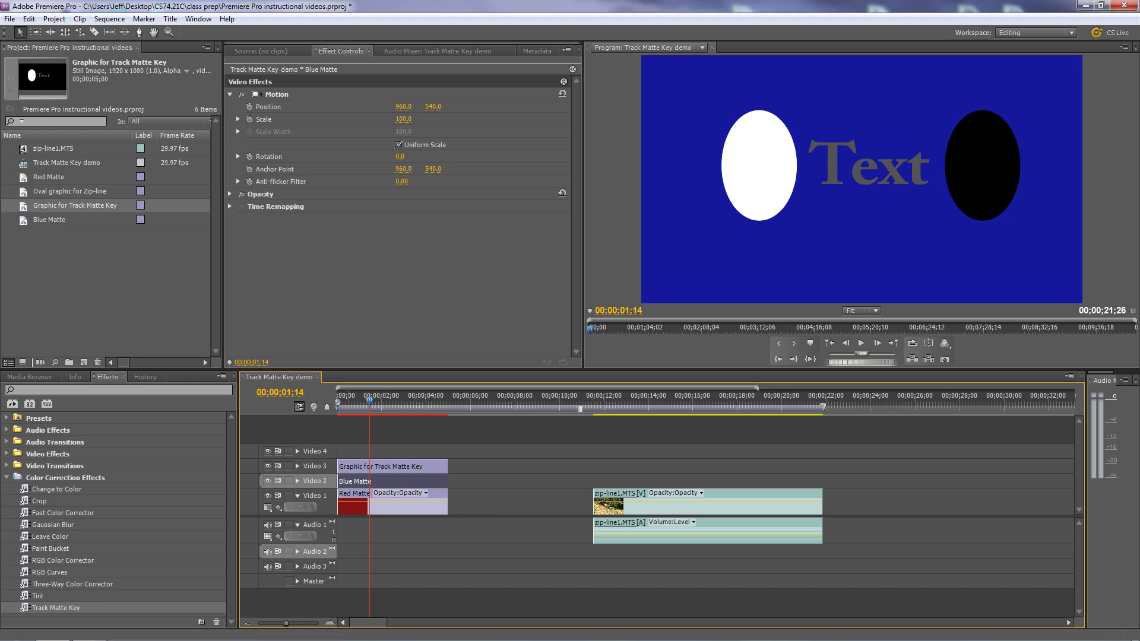
drag(55, 608, 393, 482)
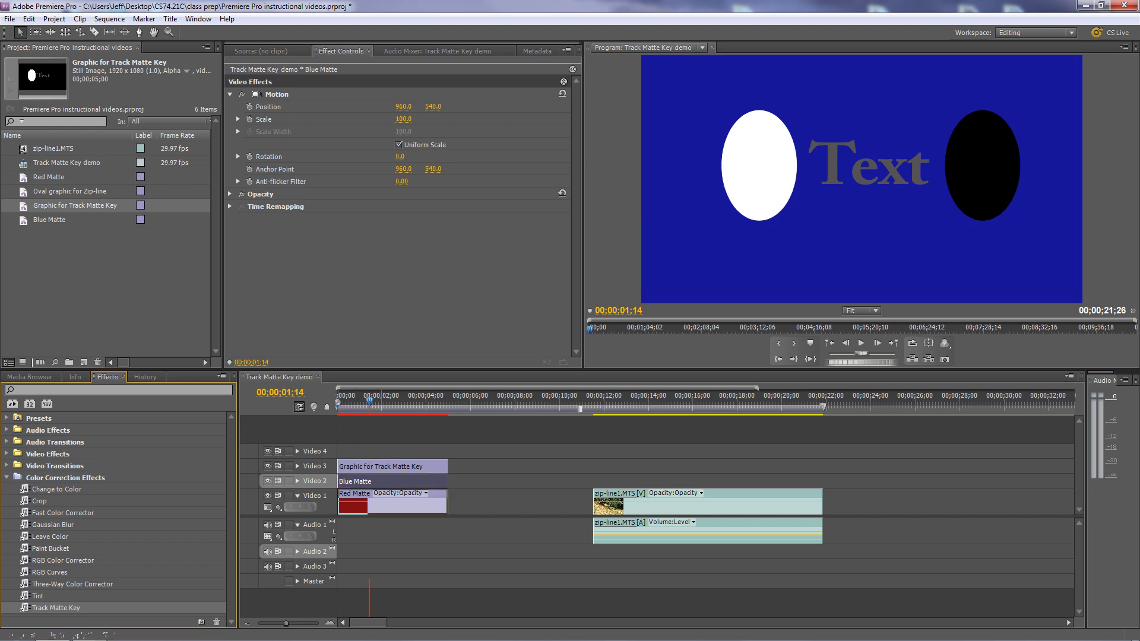
click(232, 94)
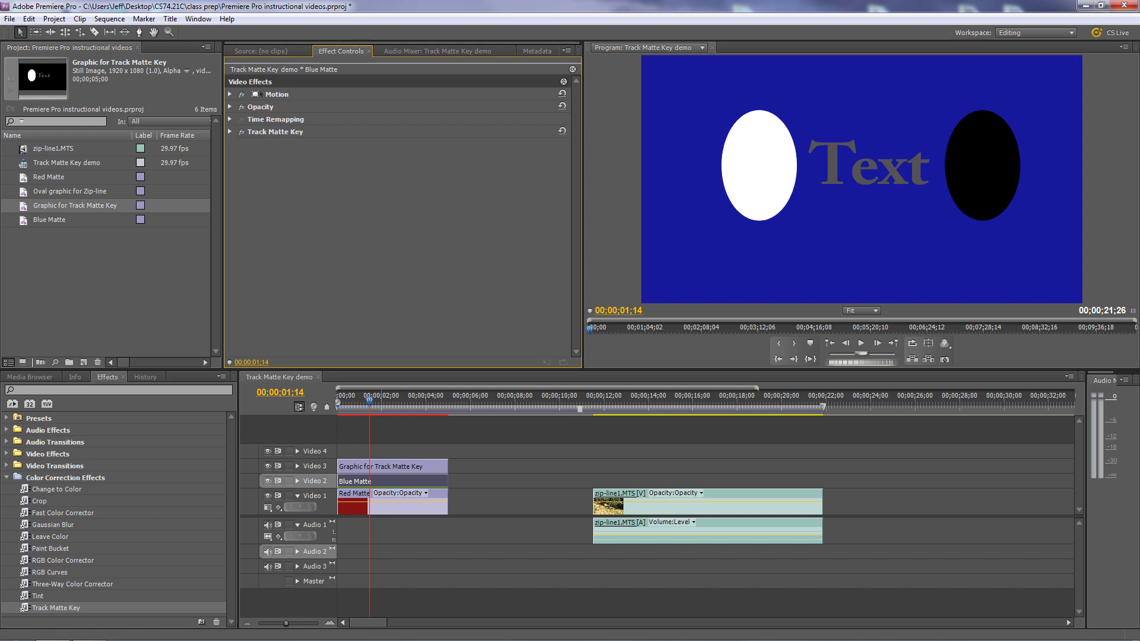
click(230, 132)
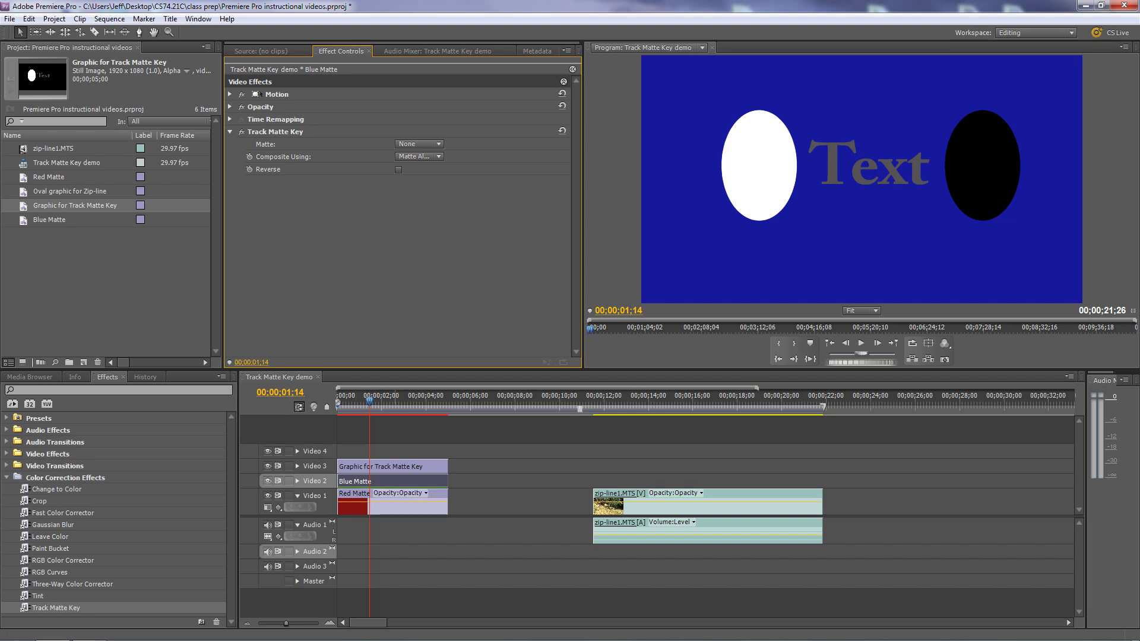
click(418, 144)
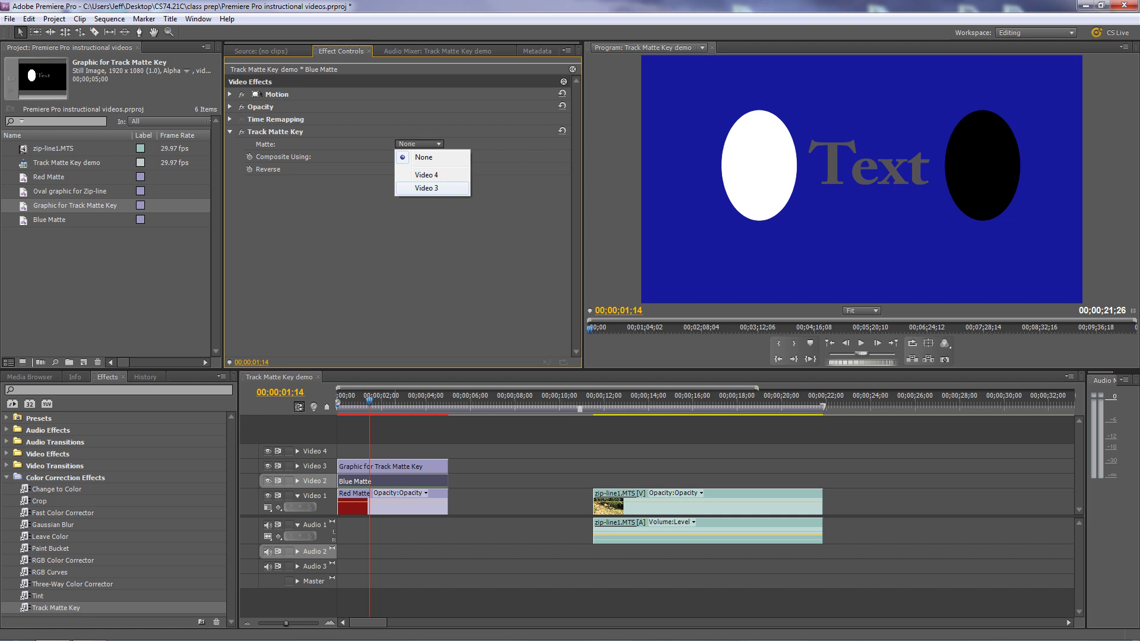
click(427, 188)
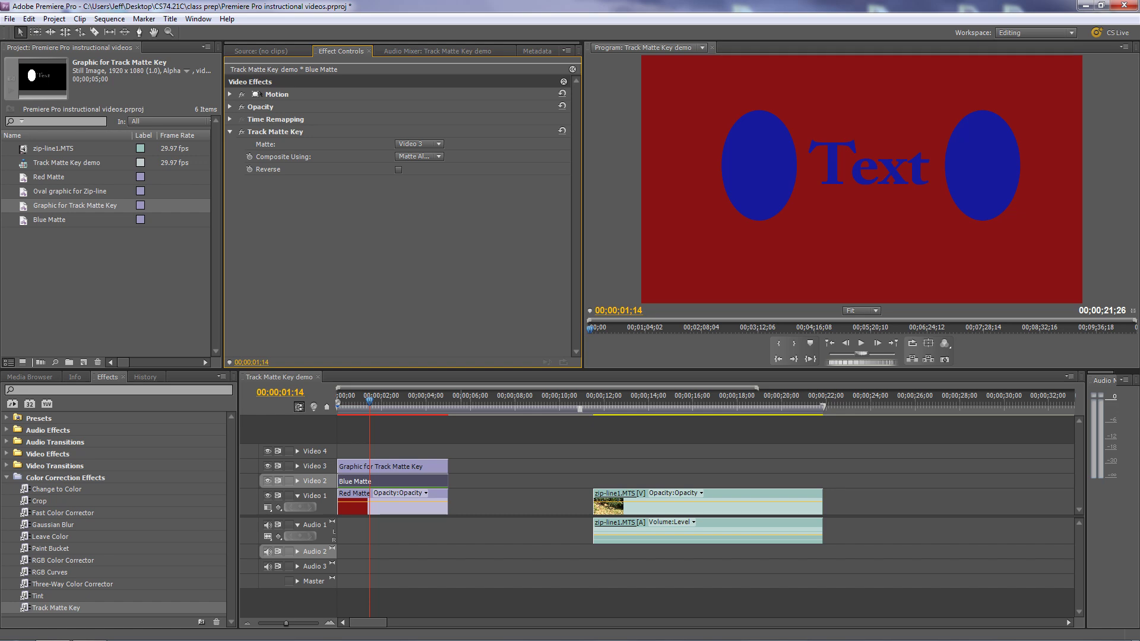
Examine the properties of the black ellipse and the text in the Graphic for Track Matte Key title.
double_click(392, 467)
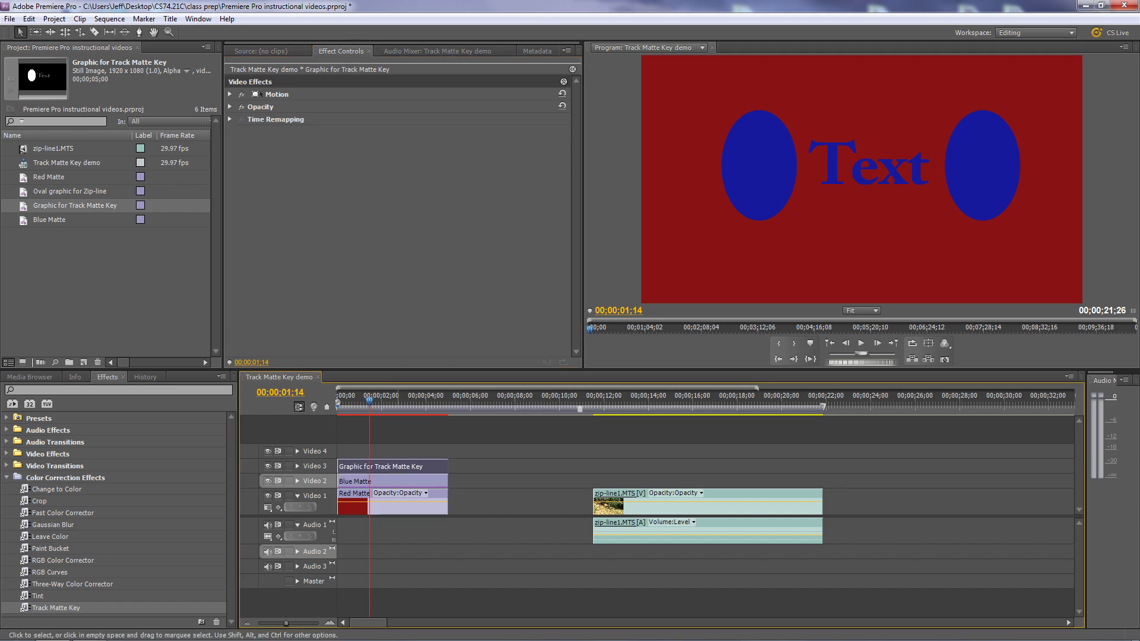
click(981, 63)
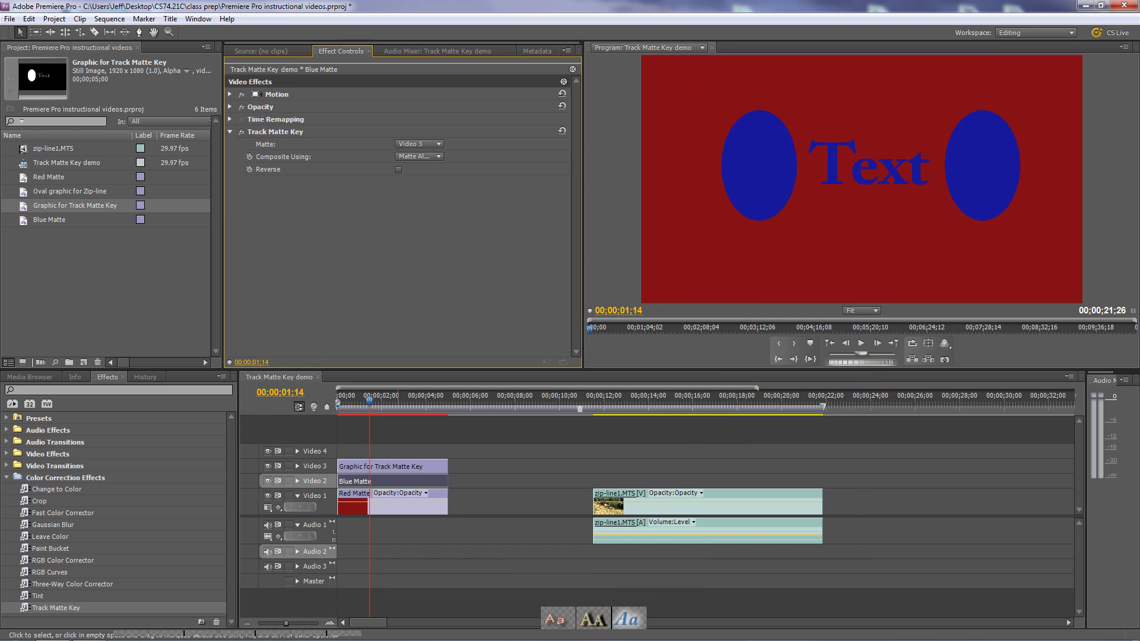
double_click(393, 466)
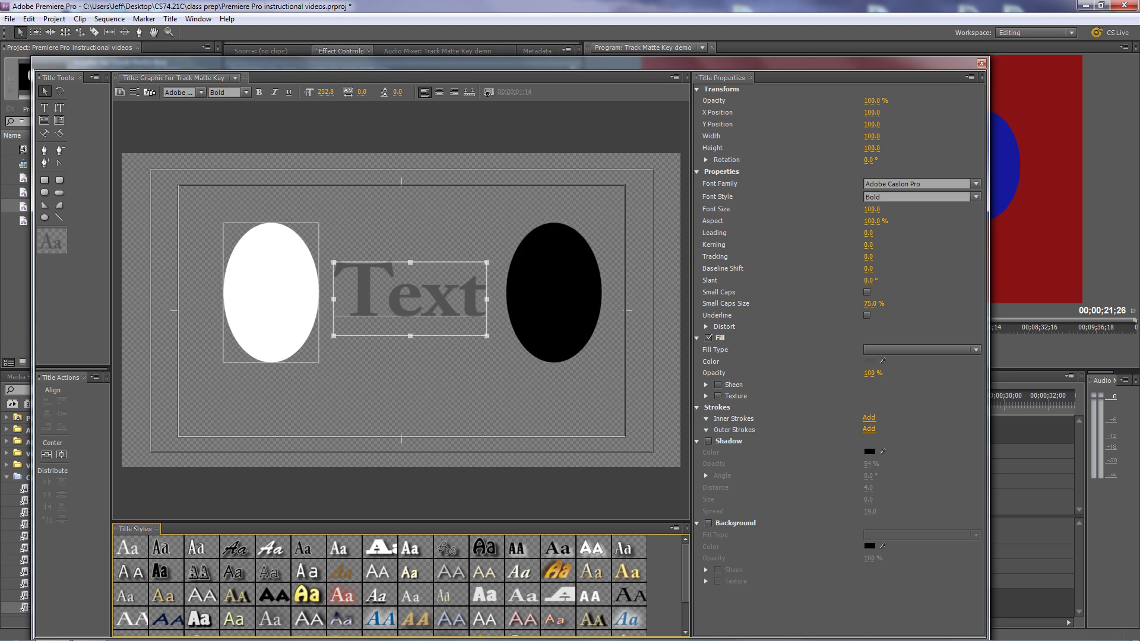
click(553, 293)
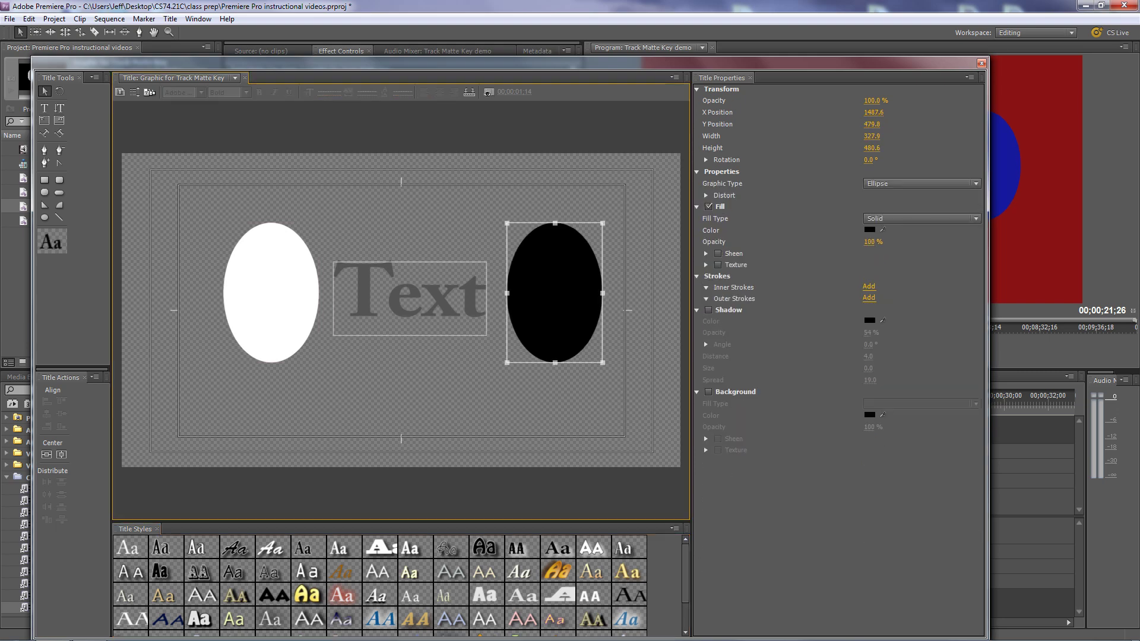
click(410, 297)
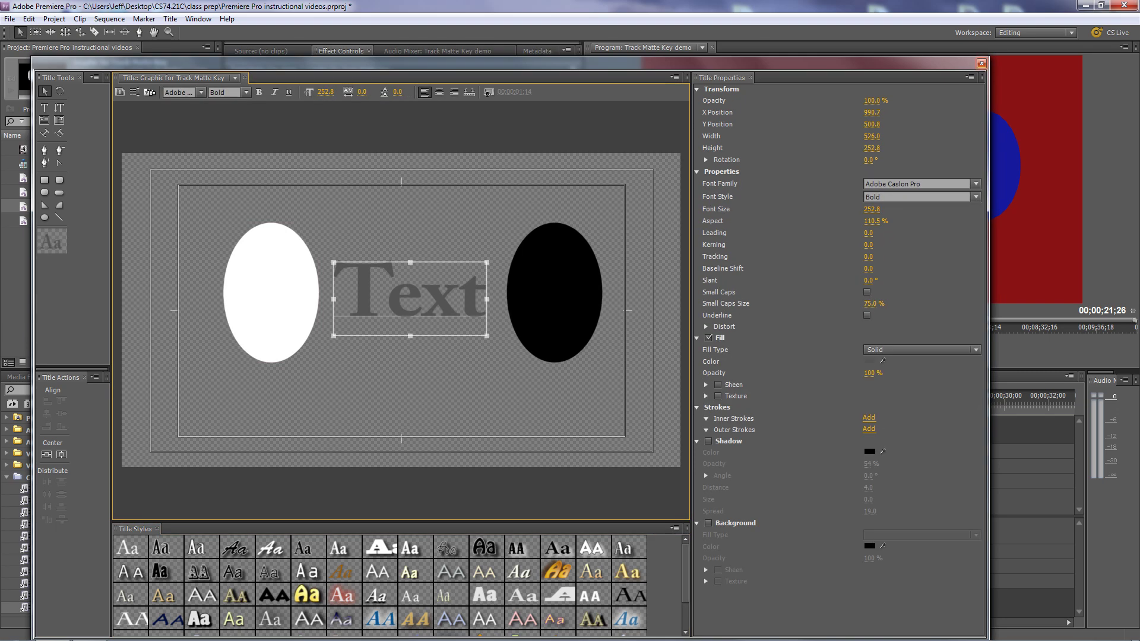
click(982, 64)
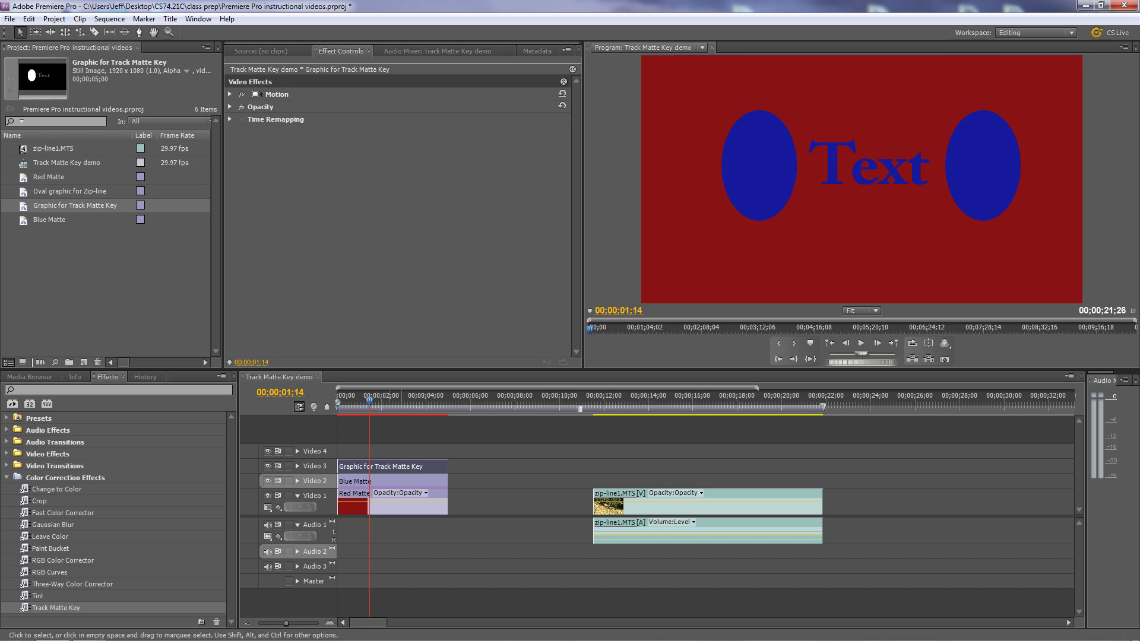
Set the Blue Matte clip's Track Matte Key to composite using Matte Luma.
click(398, 481)
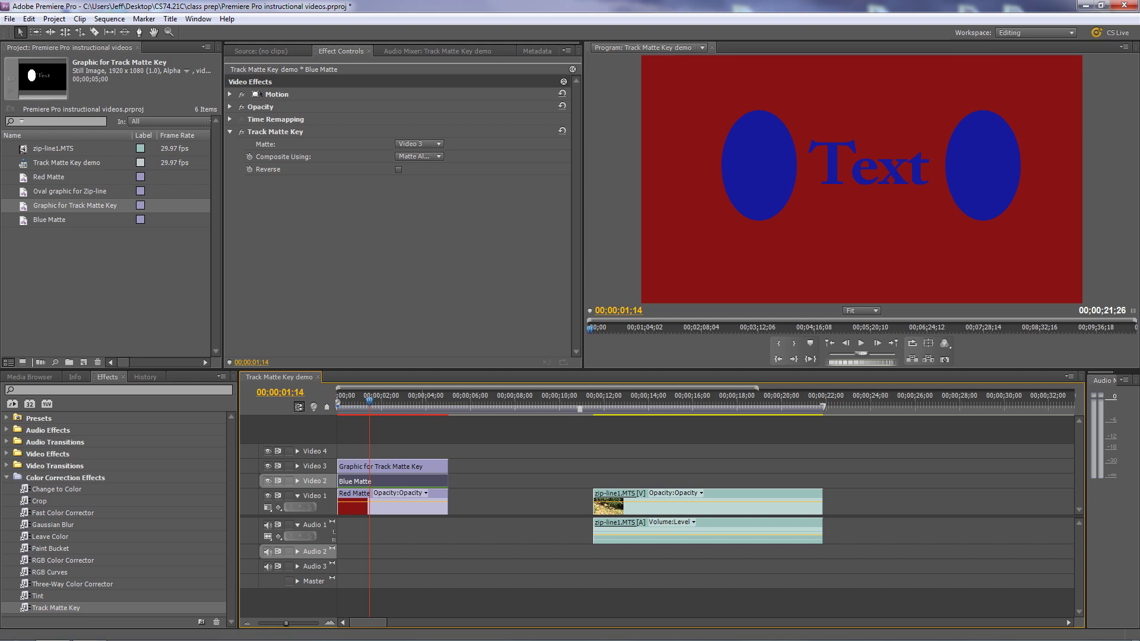
click(419, 156)
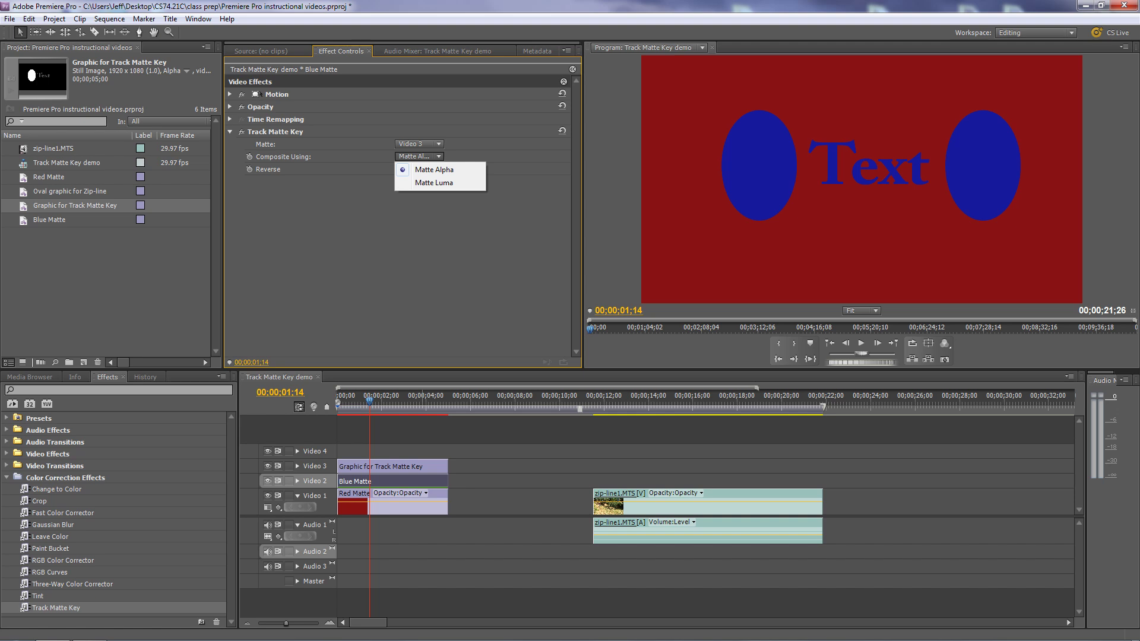
click(435, 183)
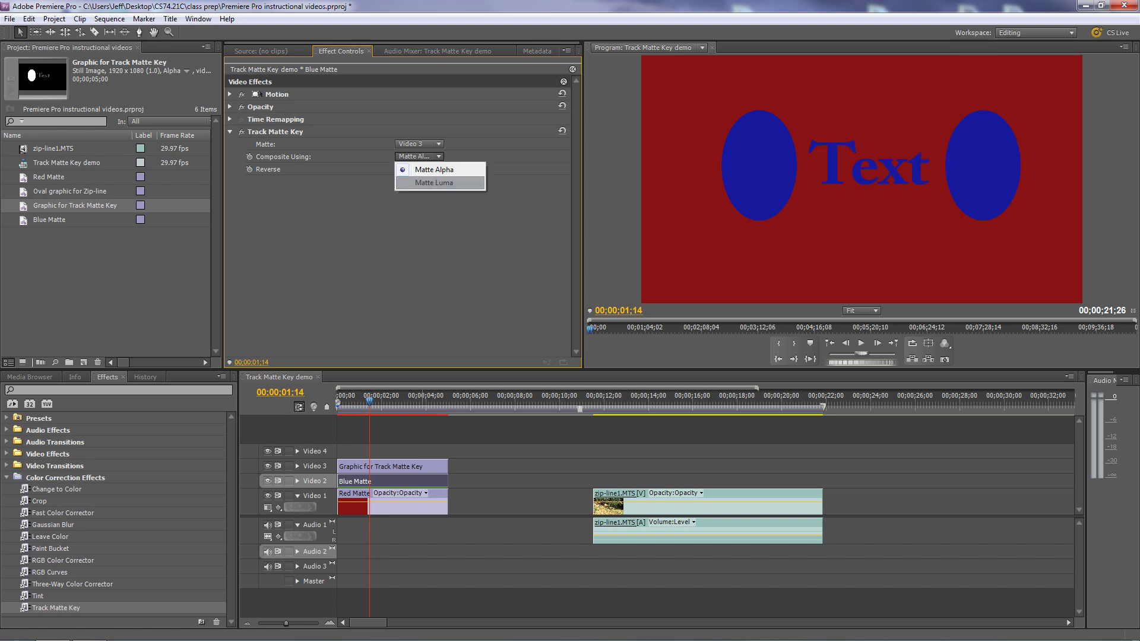
click(439, 183)
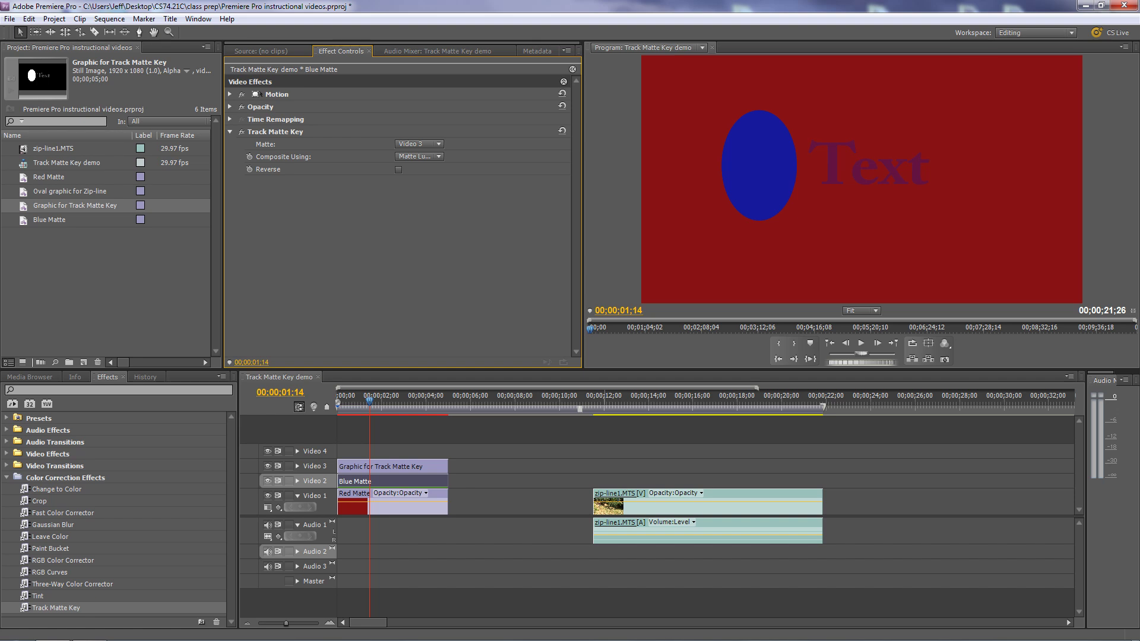
Switch the Track Matte Key compositing to Matte Alpha for comparison and return it to Matte Luma.
click(438, 157)
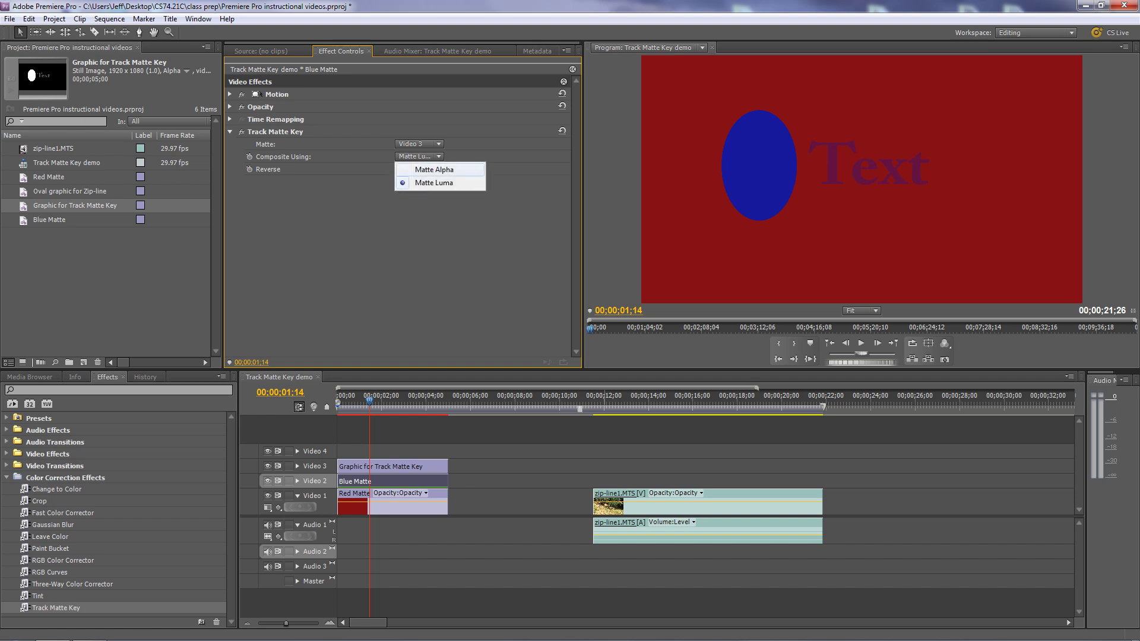
click(438, 157)
click(419, 156)
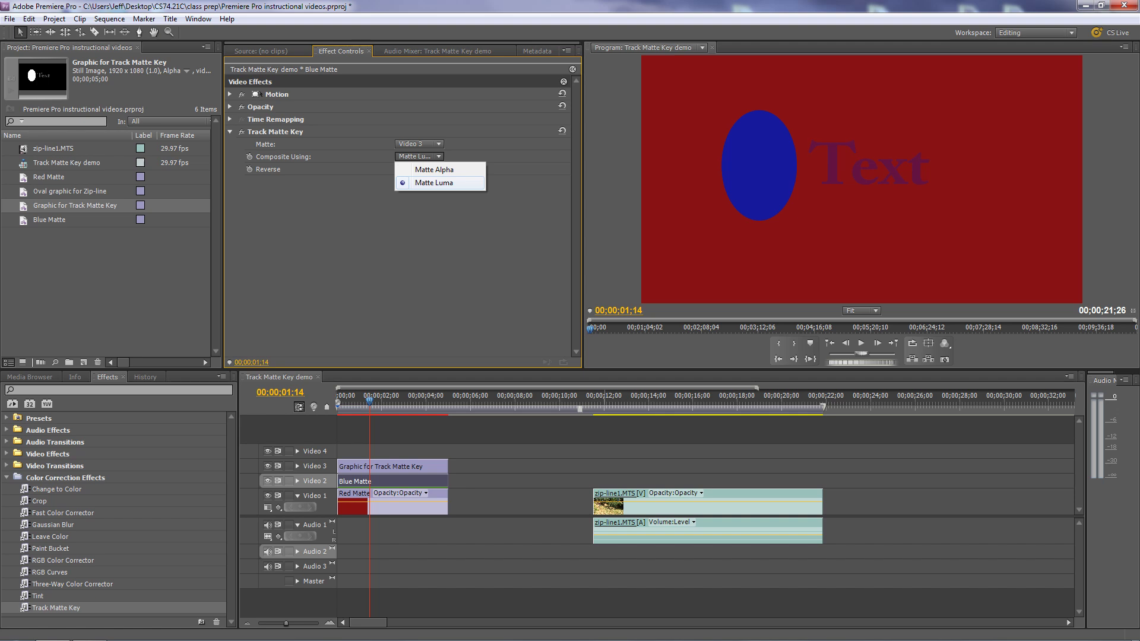
click(434, 170)
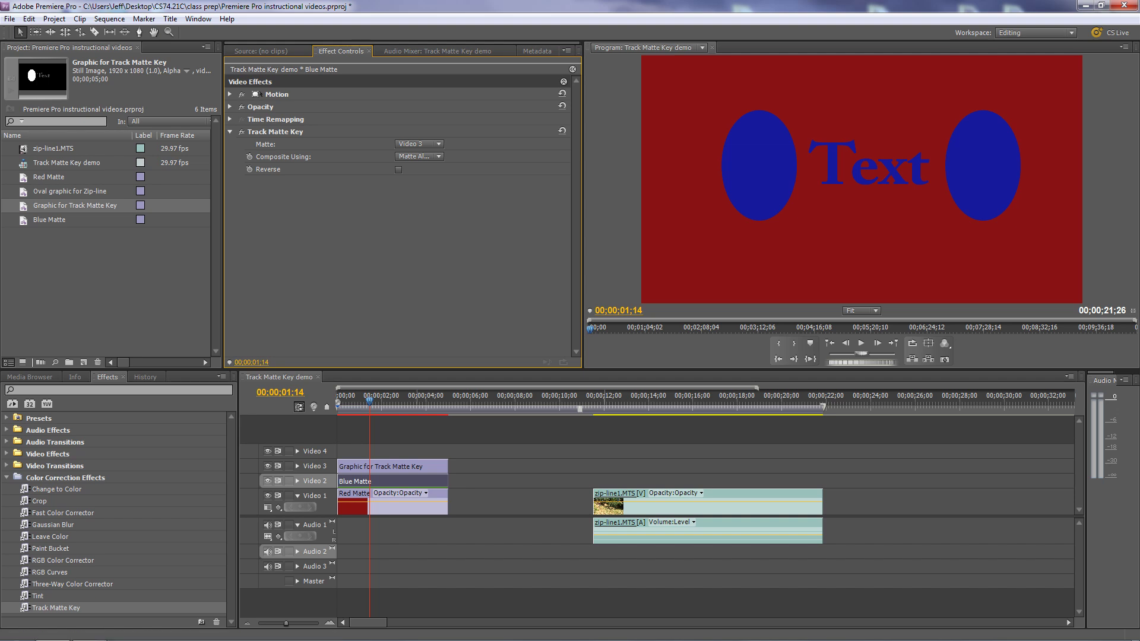
click(420, 157)
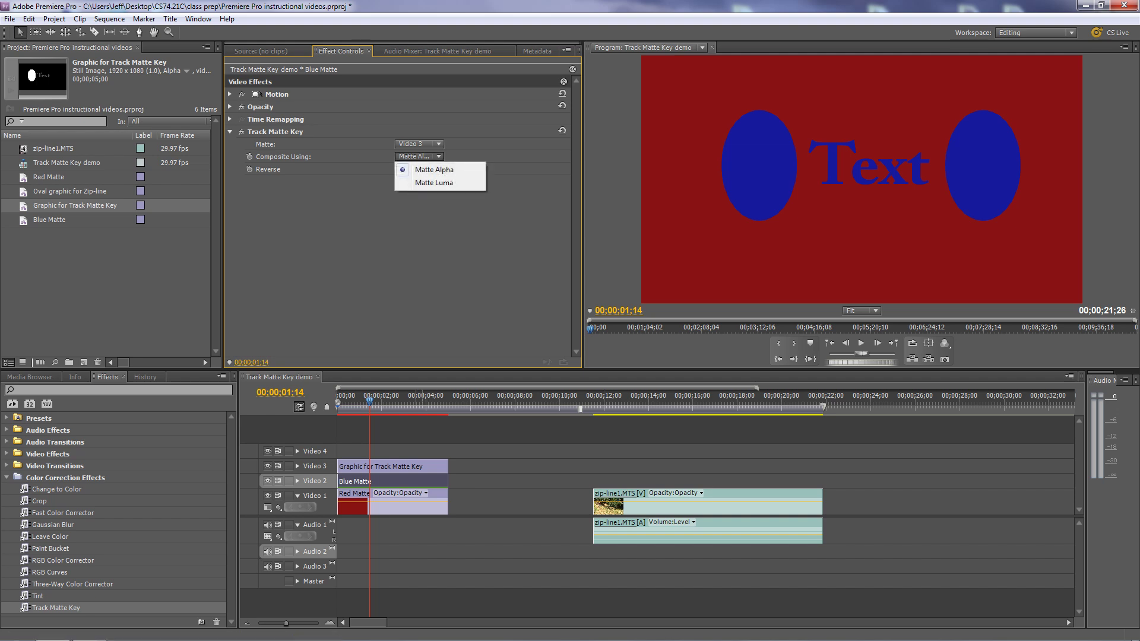
click(419, 156)
click(434, 183)
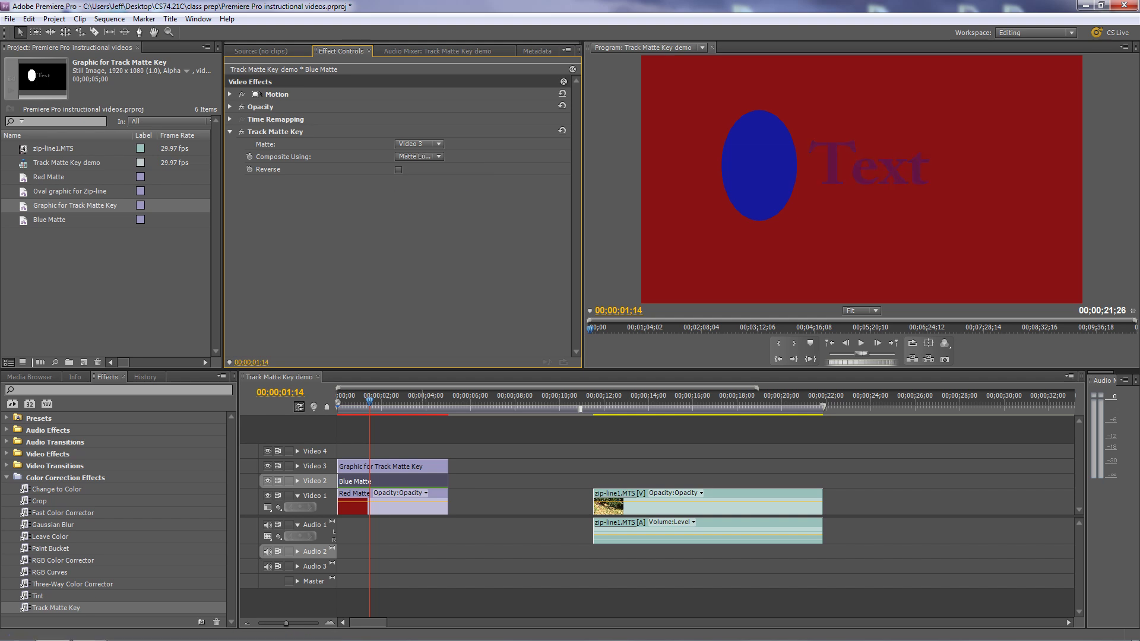
Set the Blue Matte clip's Track Matte Key to composite using Matte Alpha and turn on Reverse.
click(376, 467)
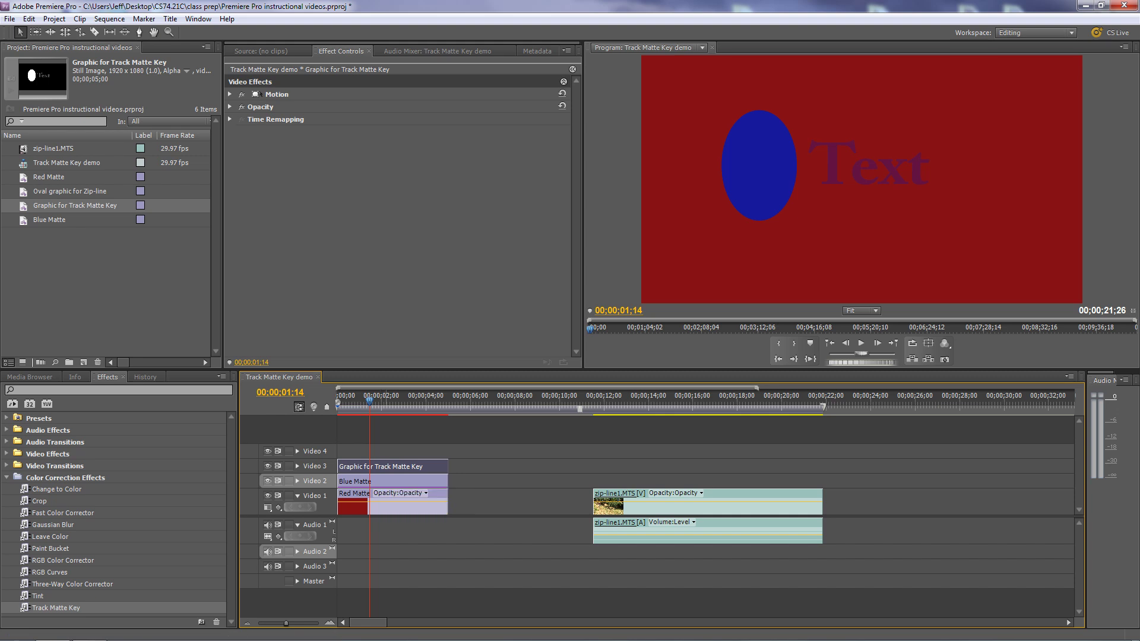
click(401, 482)
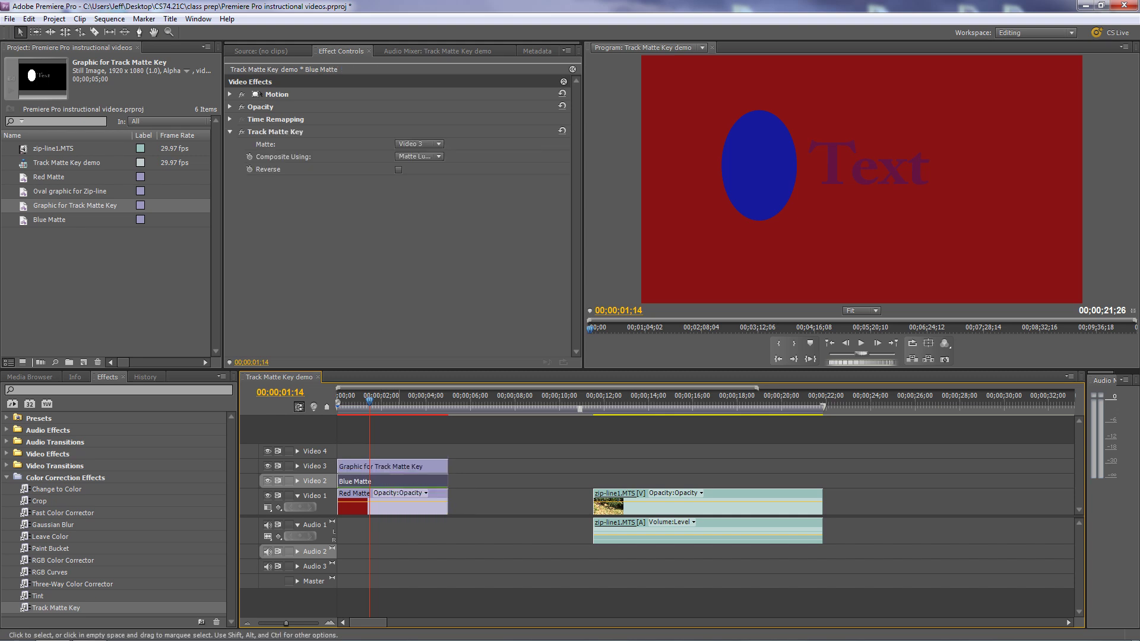
click(402, 468)
click(380, 481)
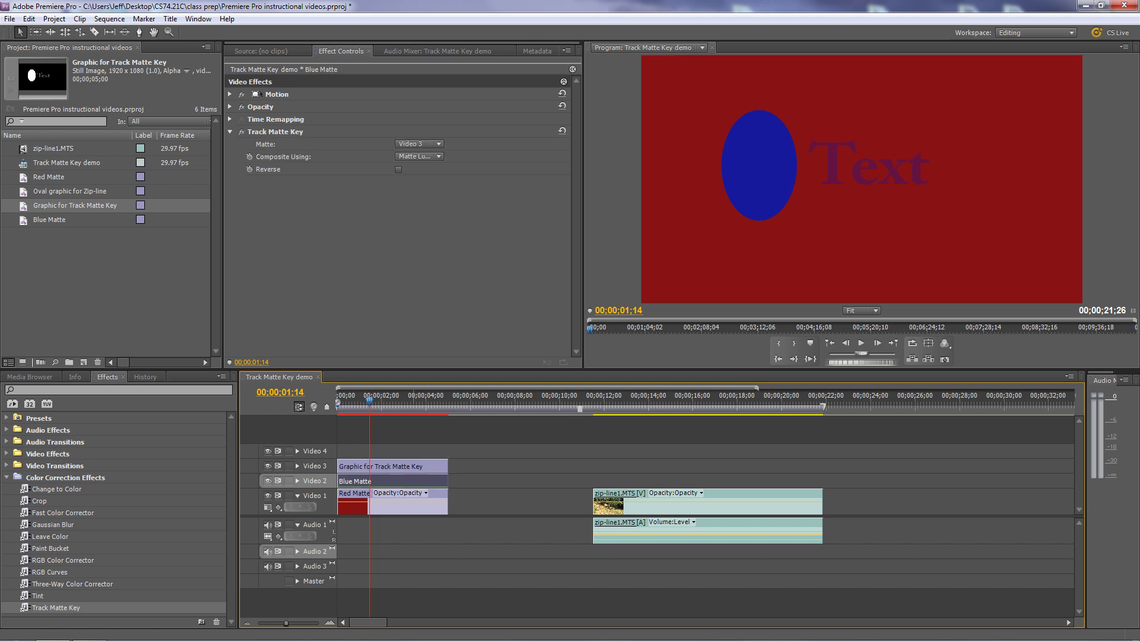
click(418, 156)
click(434, 170)
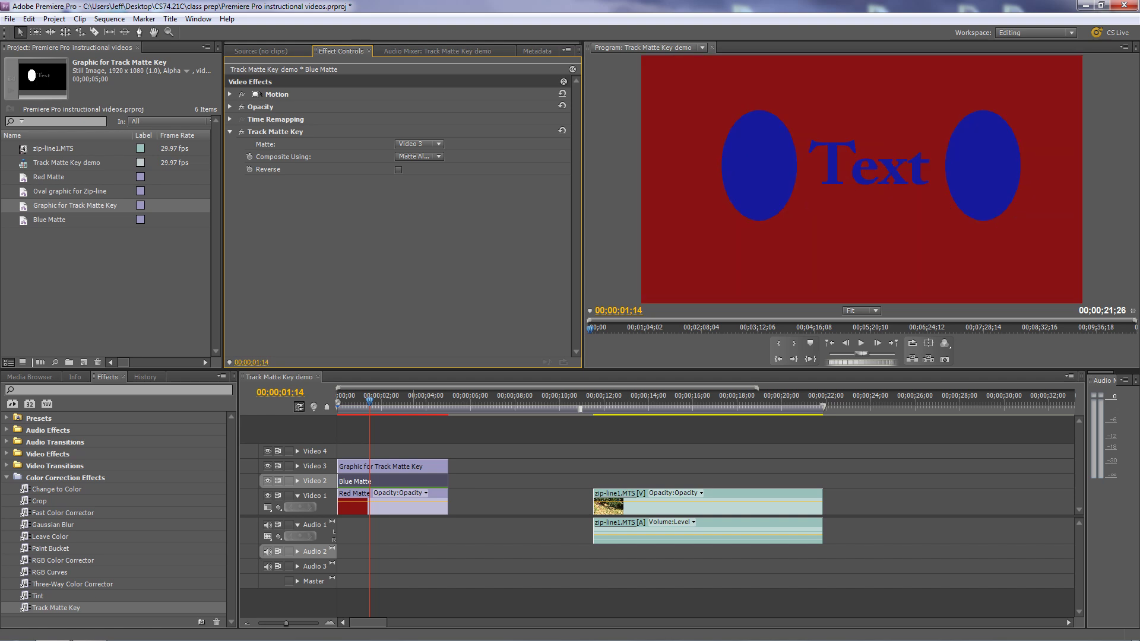
click(399, 169)
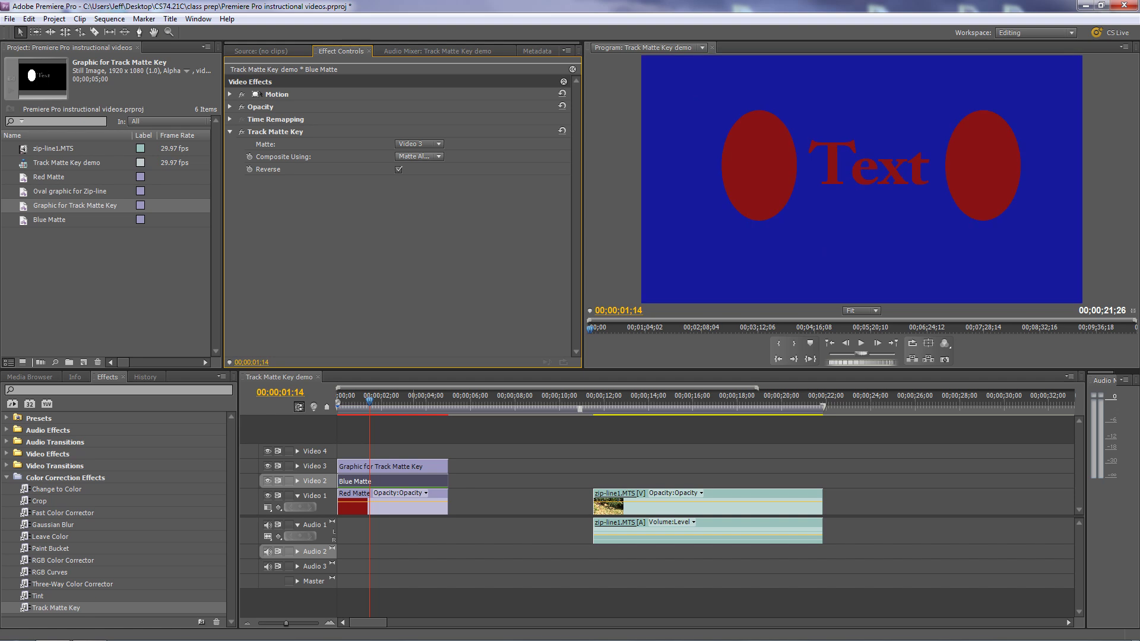
Switch the reversed Track Matte Key back to Matte Luma and turn Reverse off.
click(419, 157)
click(419, 157)
click(420, 157)
click(434, 184)
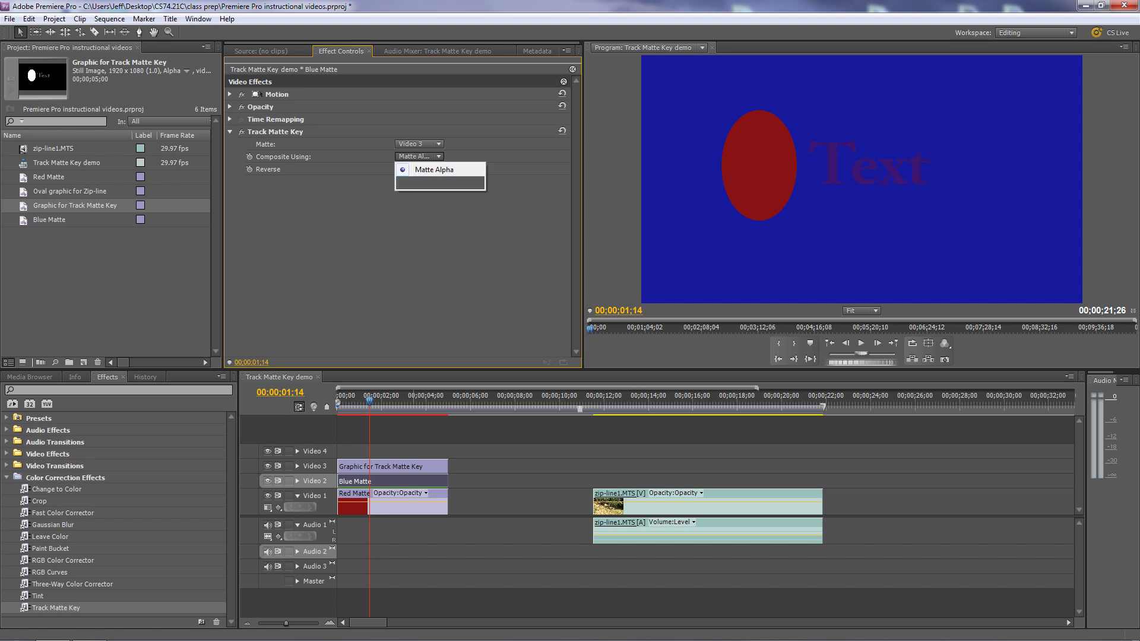
click(434, 183)
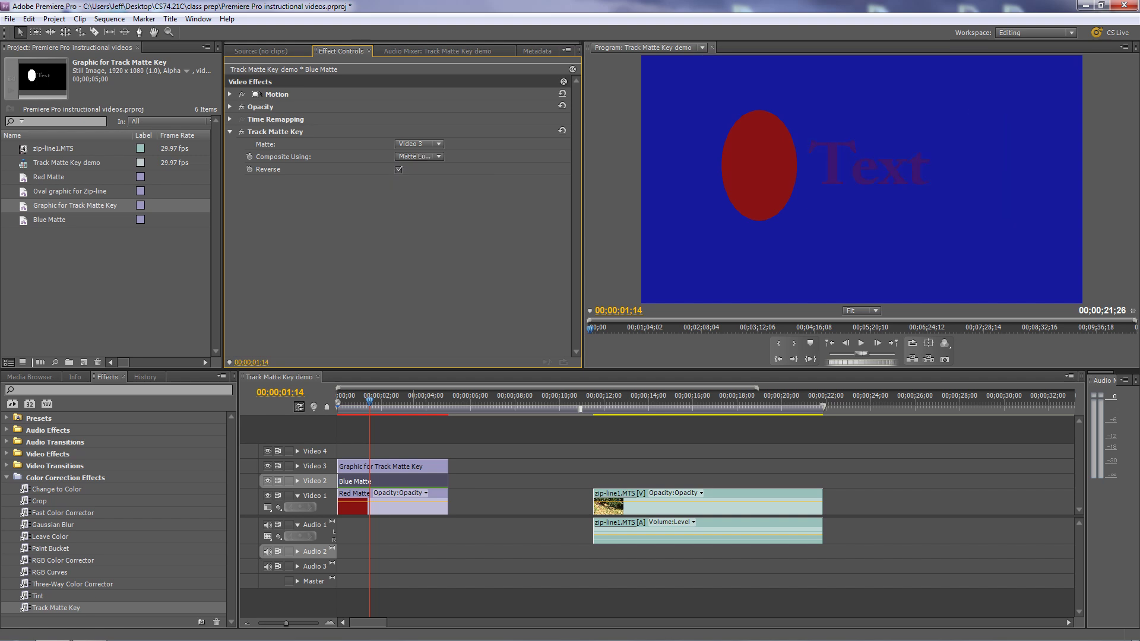
click(399, 170)
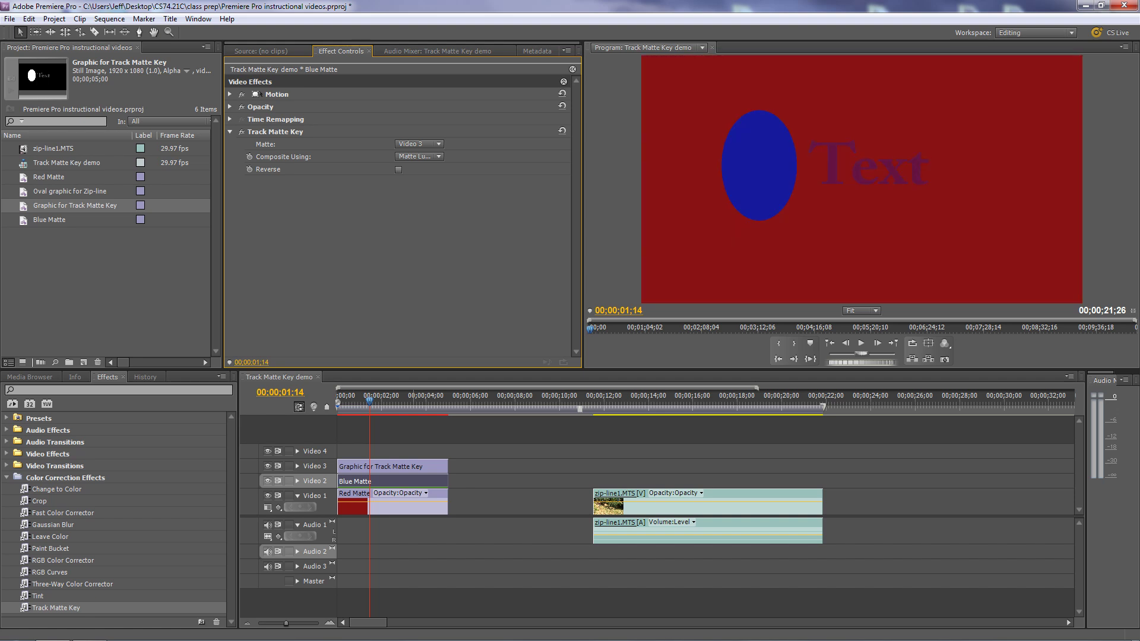
click(399, 170)
click(398, 169)
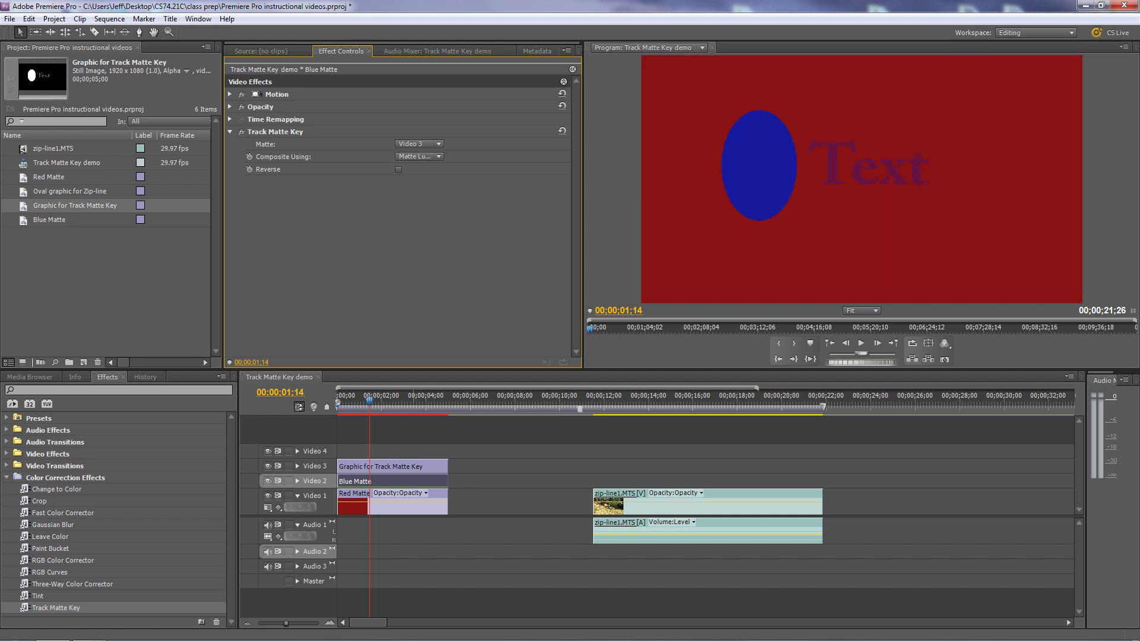
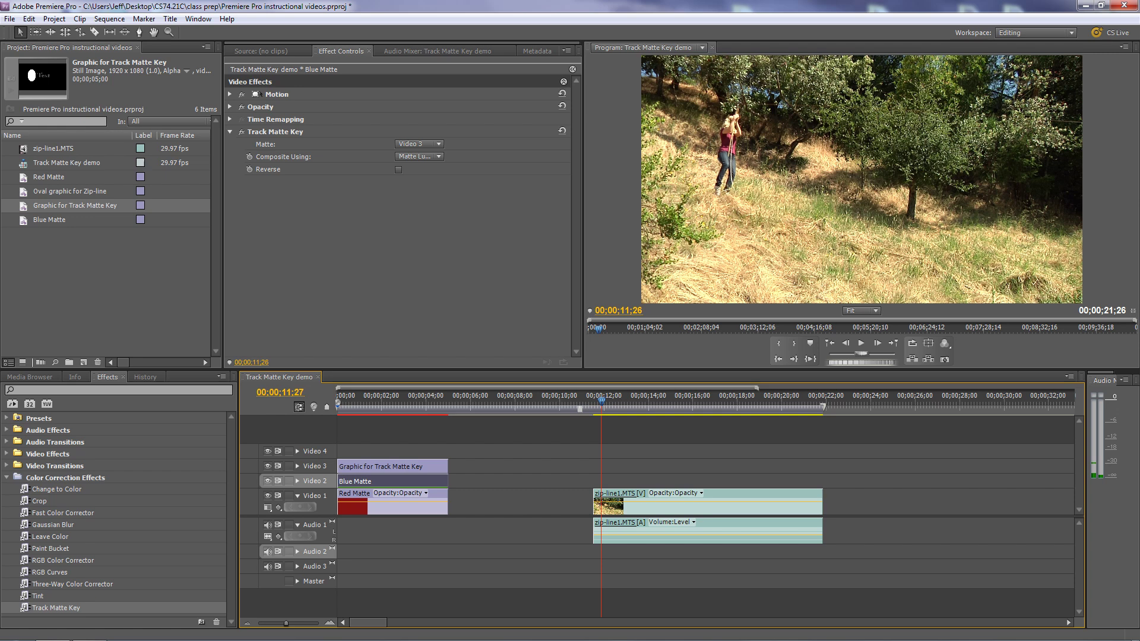
Copy only the video portion of zip-line1.MTS onto Video 2 and align it with the original clip on Video 1.
key(space)
click(70, 192)
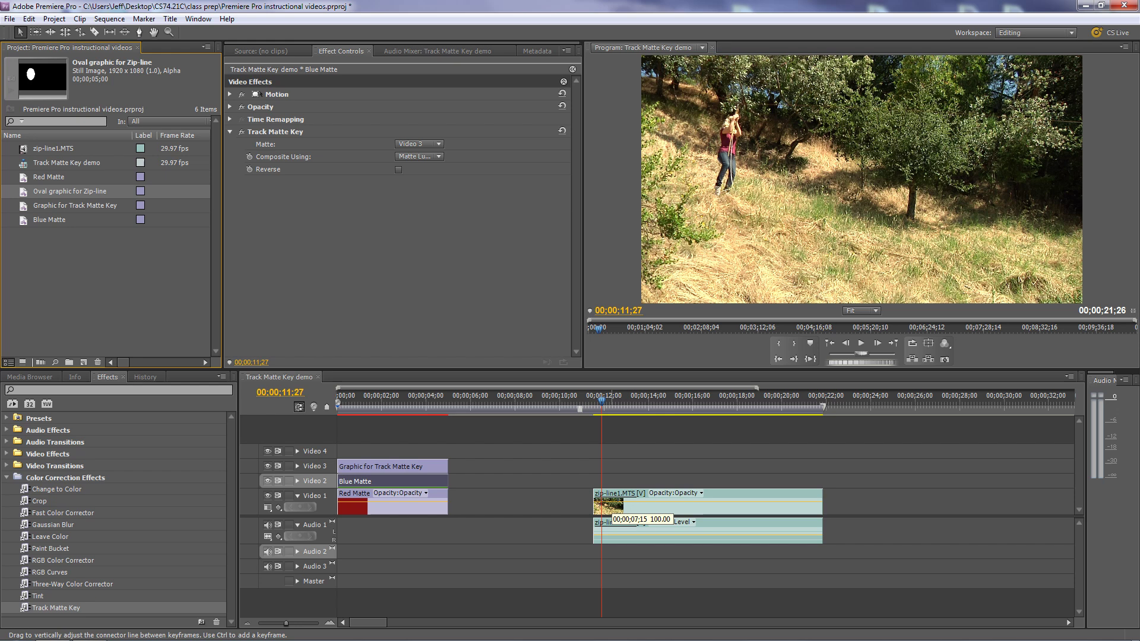
click(607, 517)
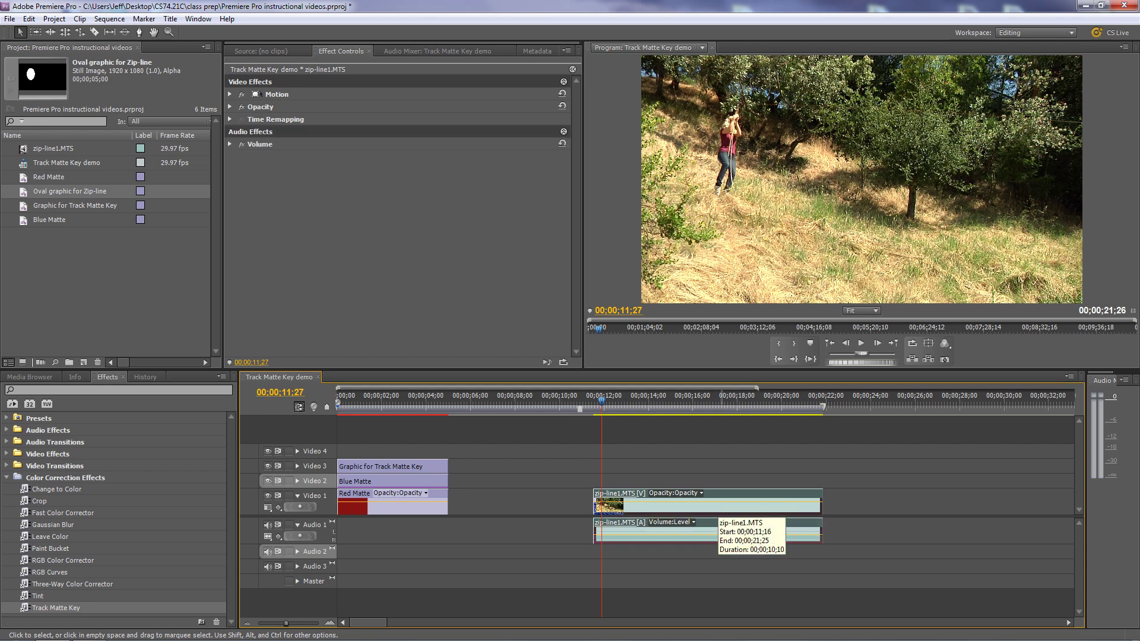
alt+click(722, 495)
right_click(718, 499)
click(746, 155)
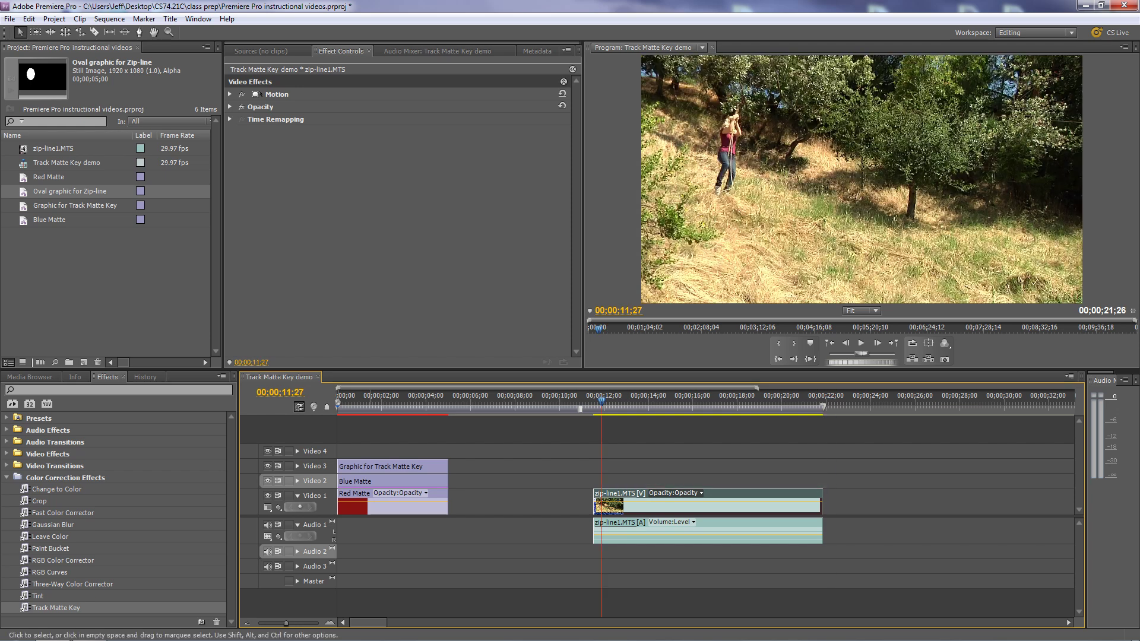
key(ctrl+v)
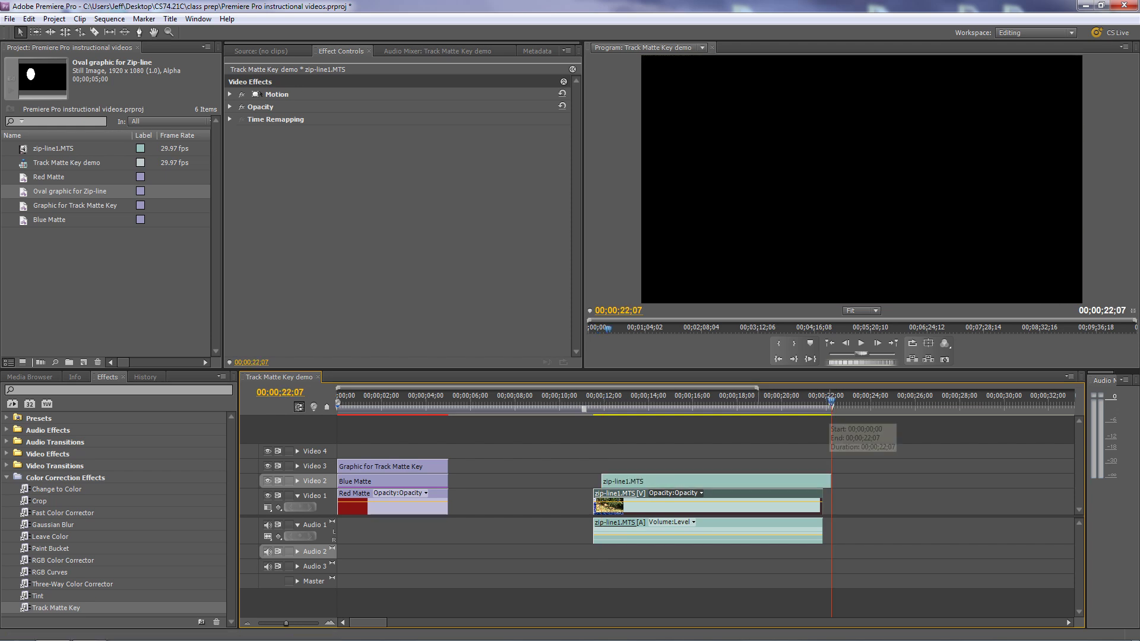
drag(831, 401, 625, 401)
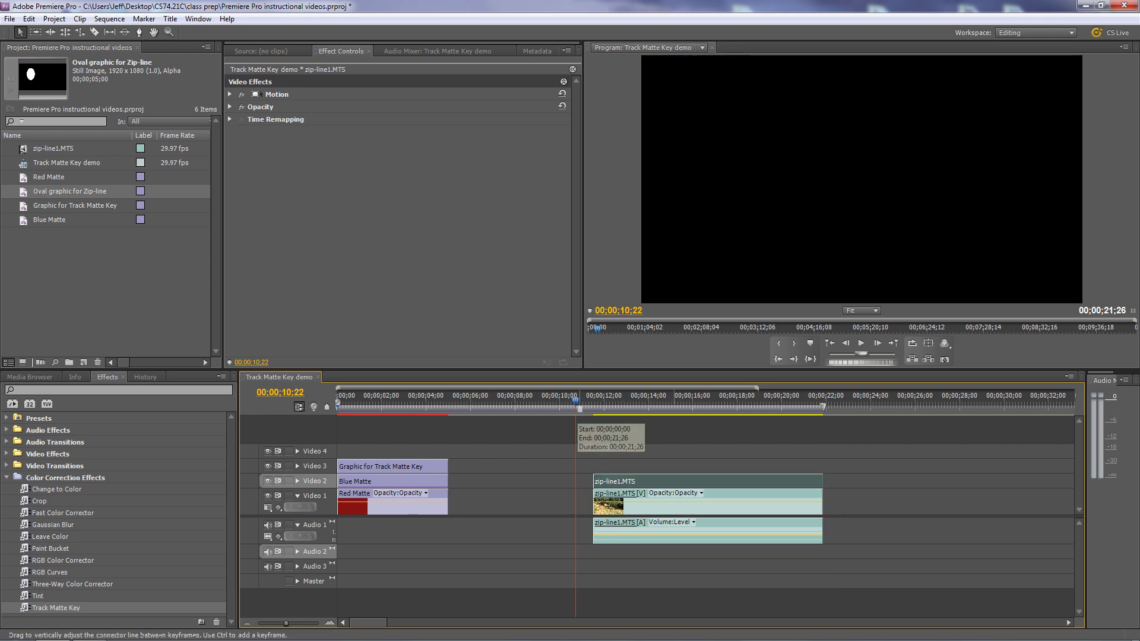
click(628, 401)
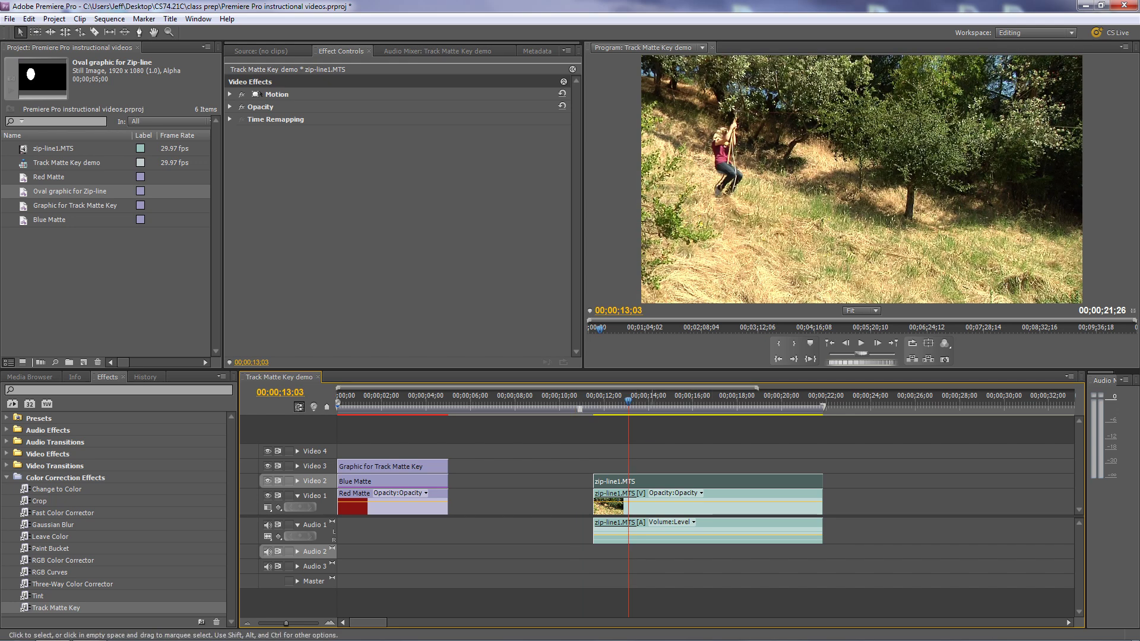
Place Oval graphic for Zip-line on Video 3 above the zip-line1.MTS clips and extend it to their end.
click(710, 523)
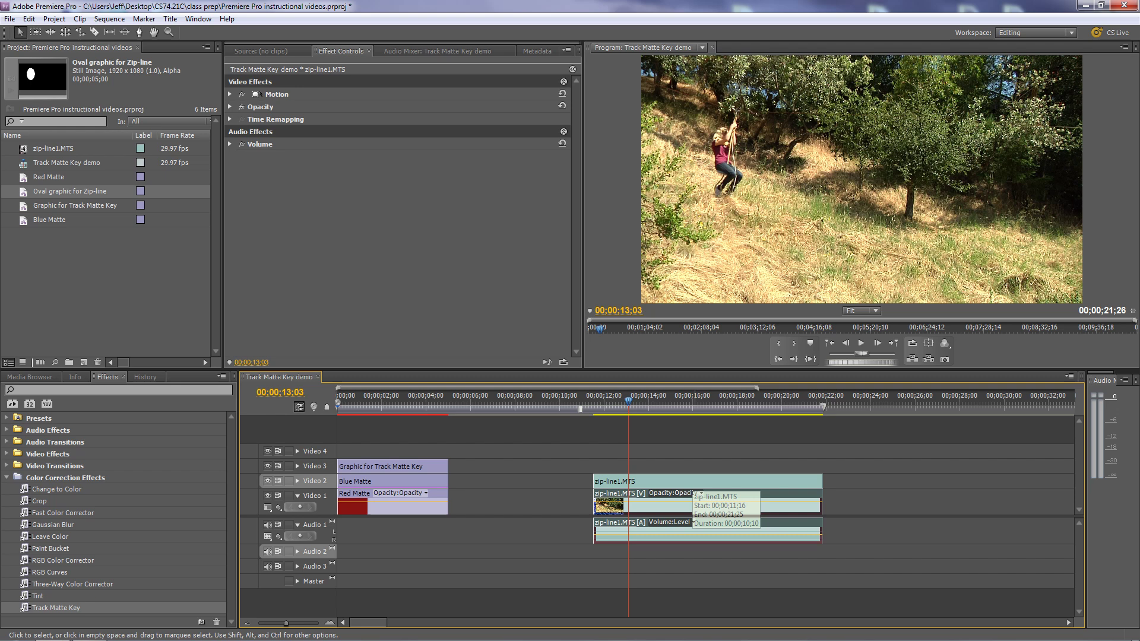
click(693, 480)
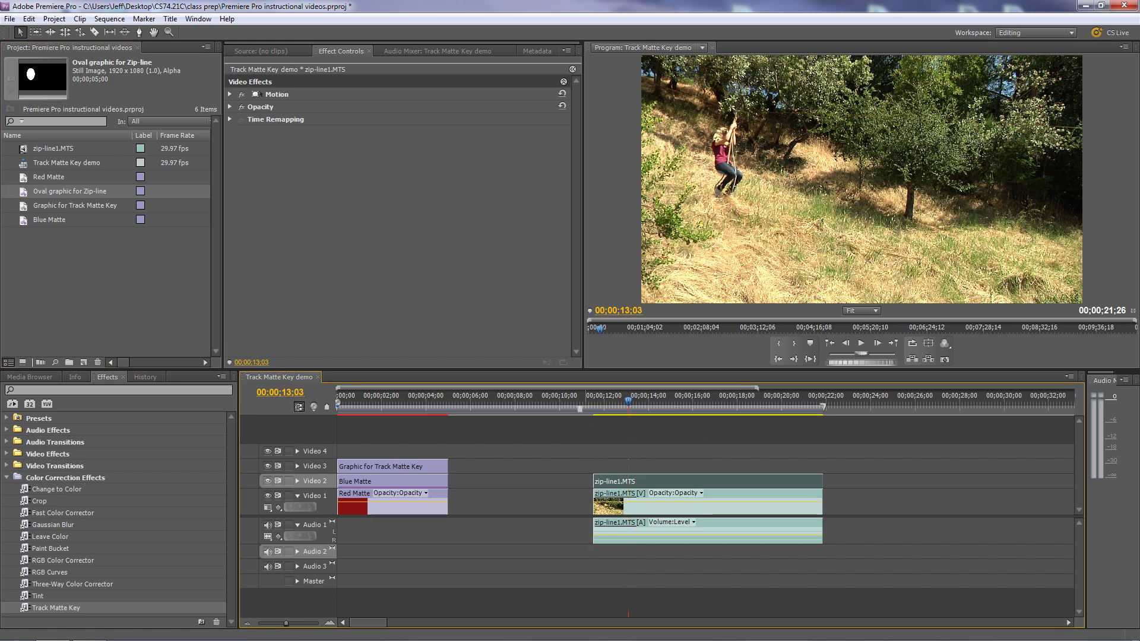
drag(70, 191, 594, 467)
drag(703, 467, 823, 467)
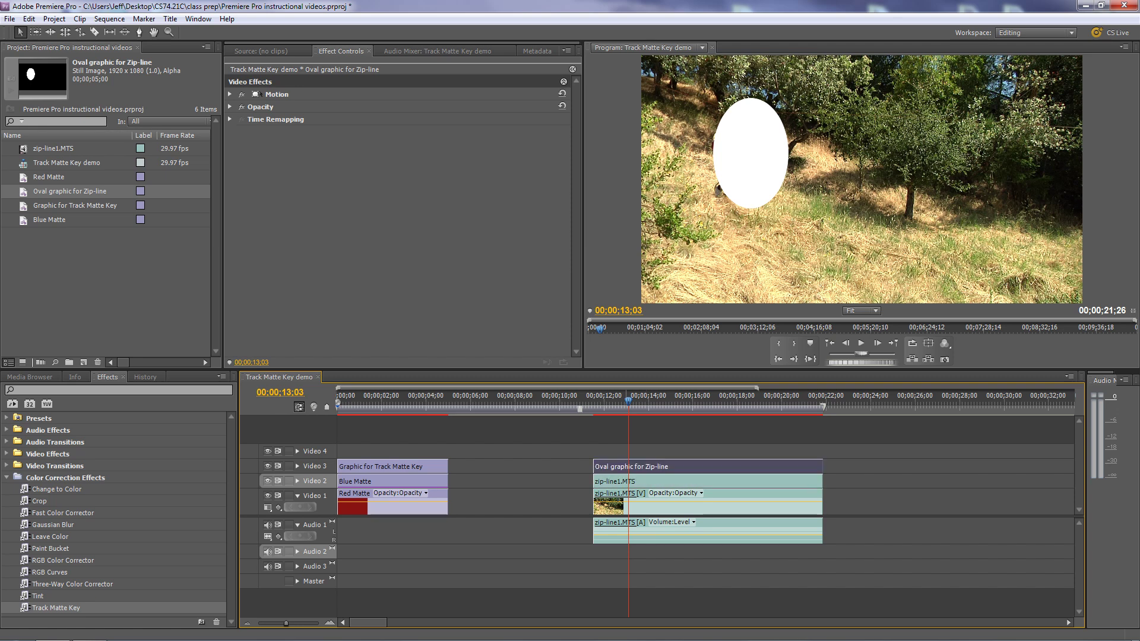
Apply the Track Matte Key effect to zip-line1.MTS on Video 2 and set its matte to Video 3.
click(664, 481)
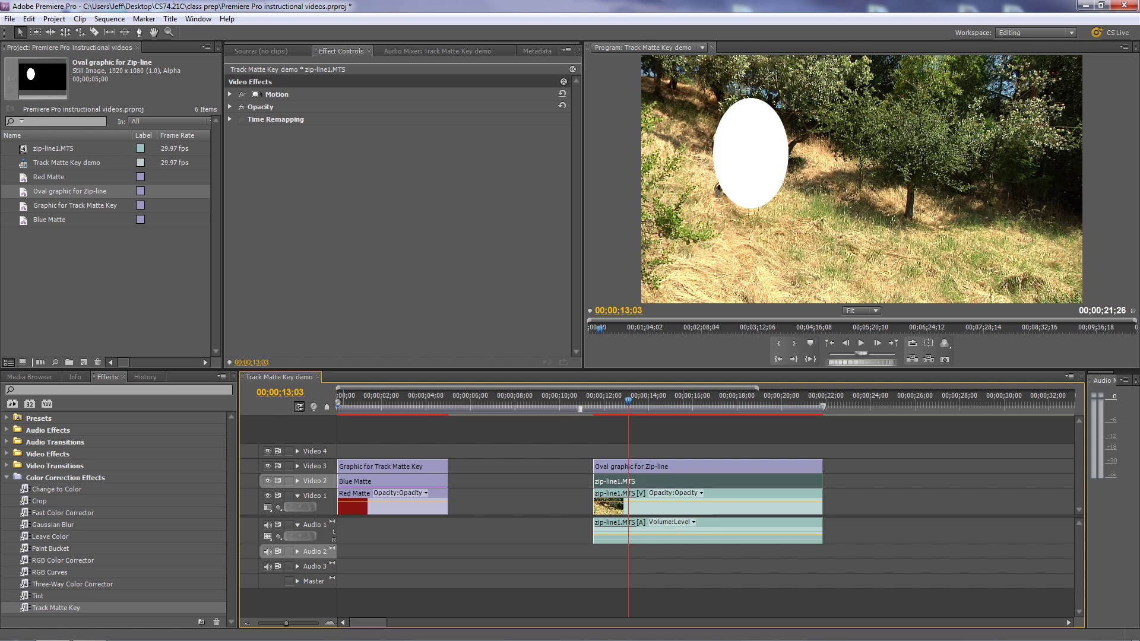
drag(56, 608, 683, 481)
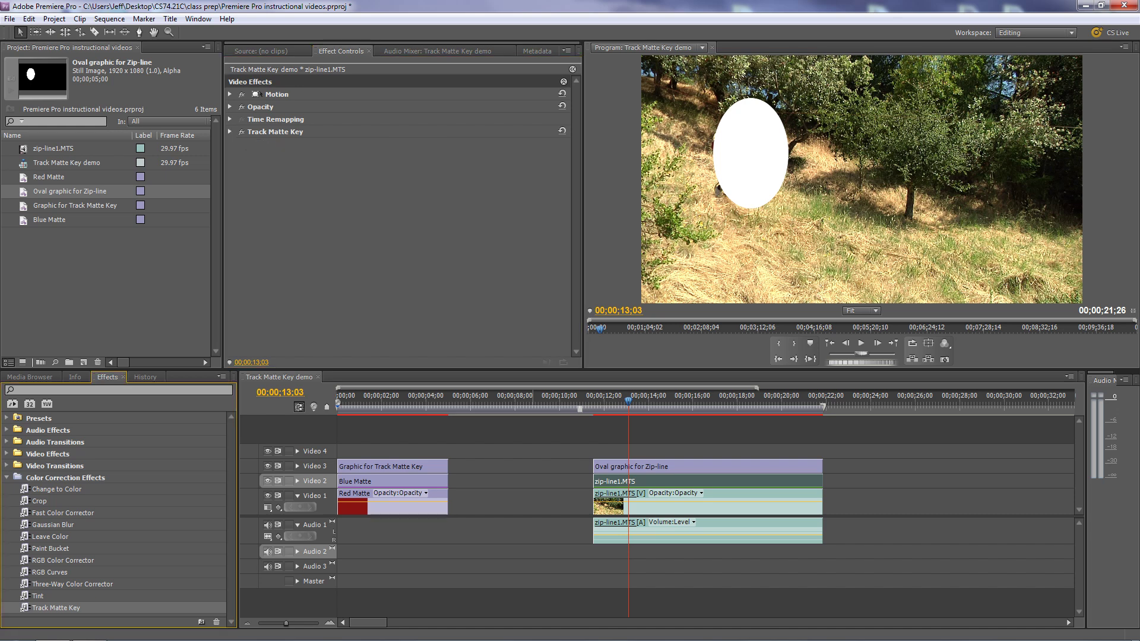
click(230, 131)
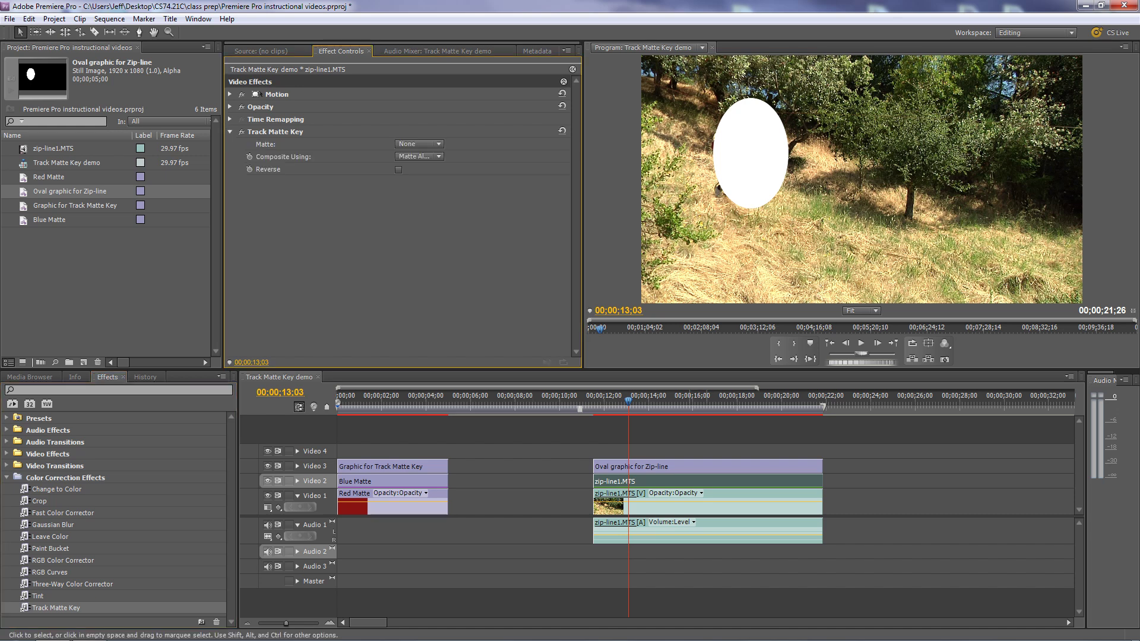
click(420, 144)
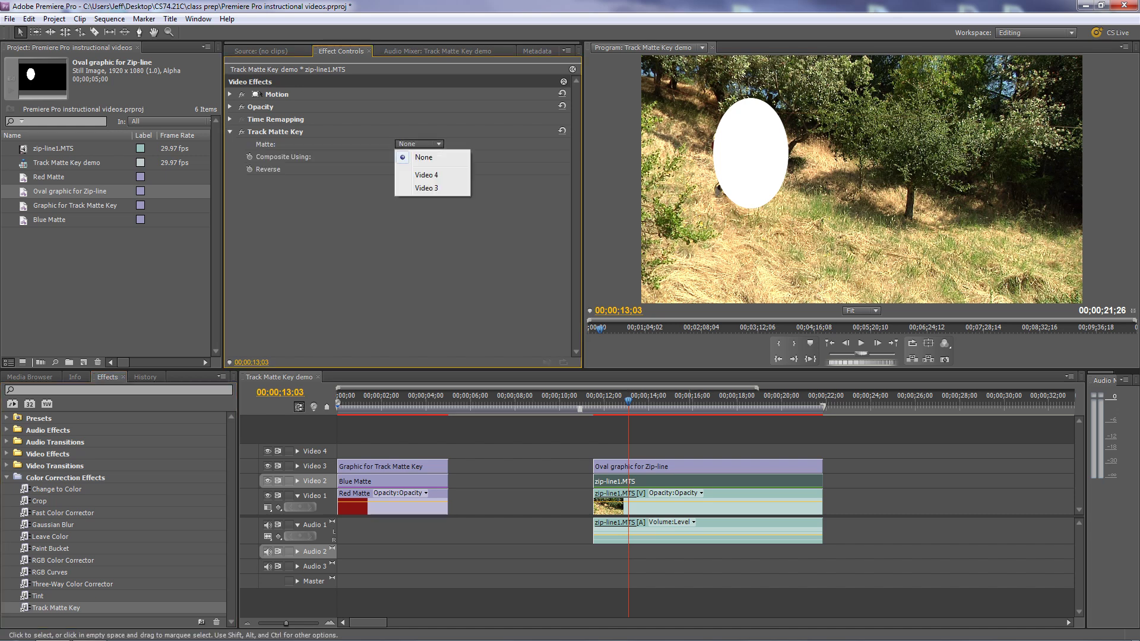
click(431, 189)
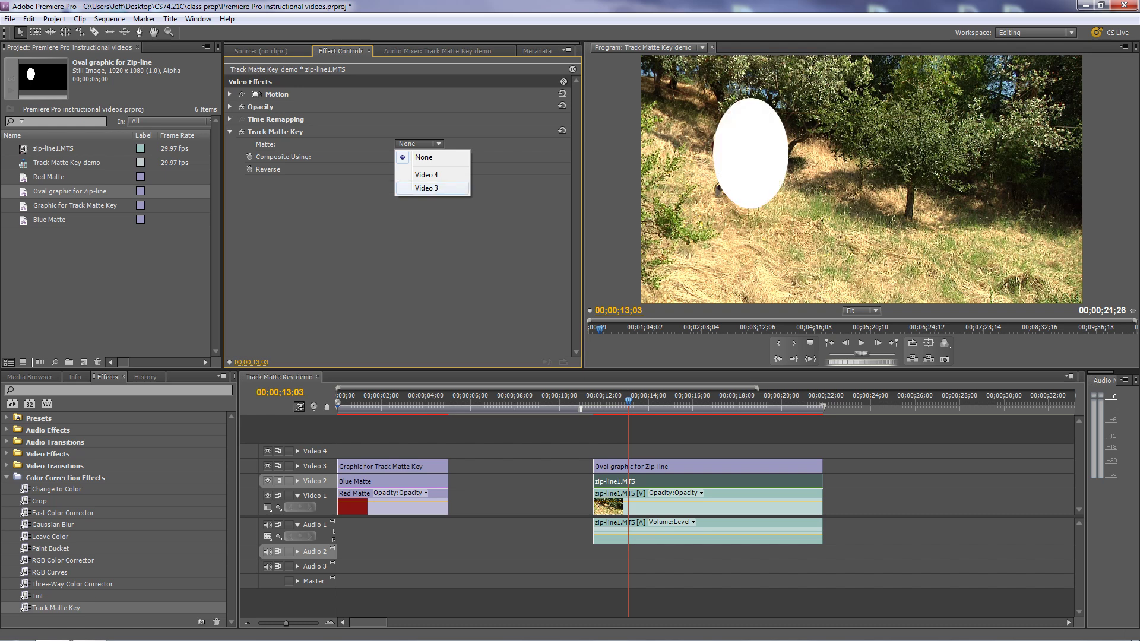
click(426, 188)
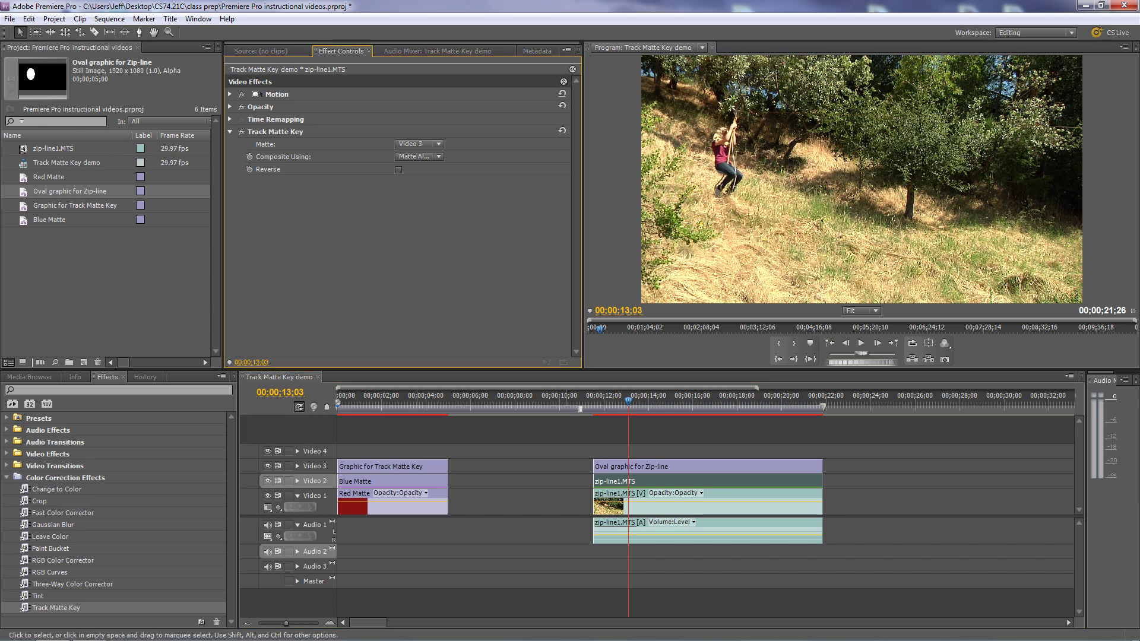
Hide and reshow Video 1 to check the oval cutout, and turn off the output of Video 3 and Video 2.
click(267, 496)
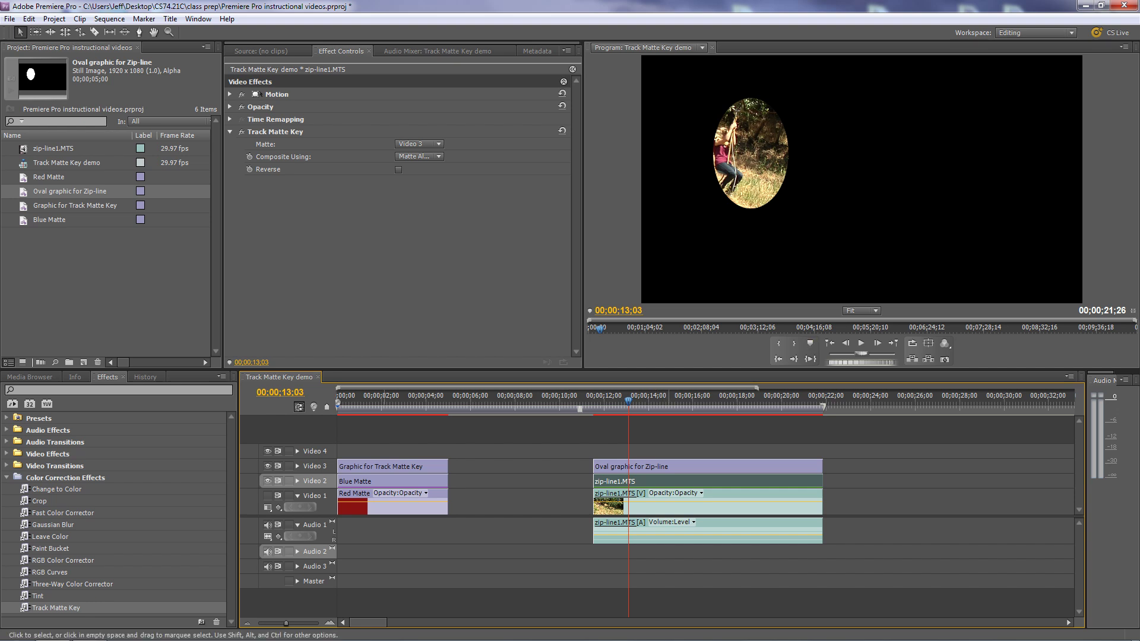
click(267, 496)
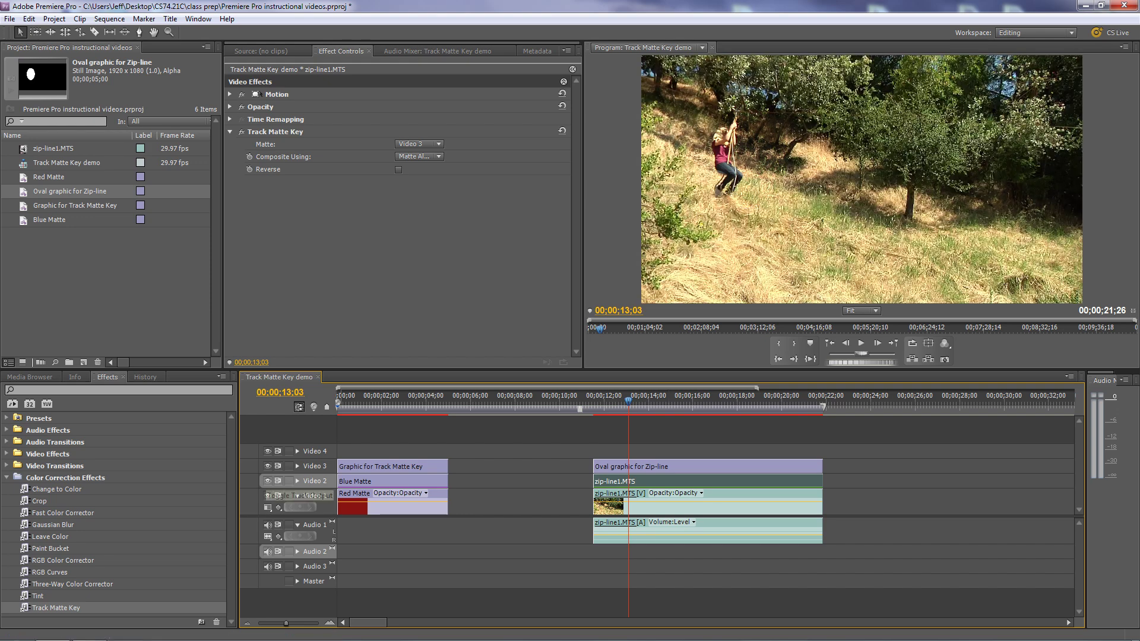
click(267, 466)
click(267, 481)
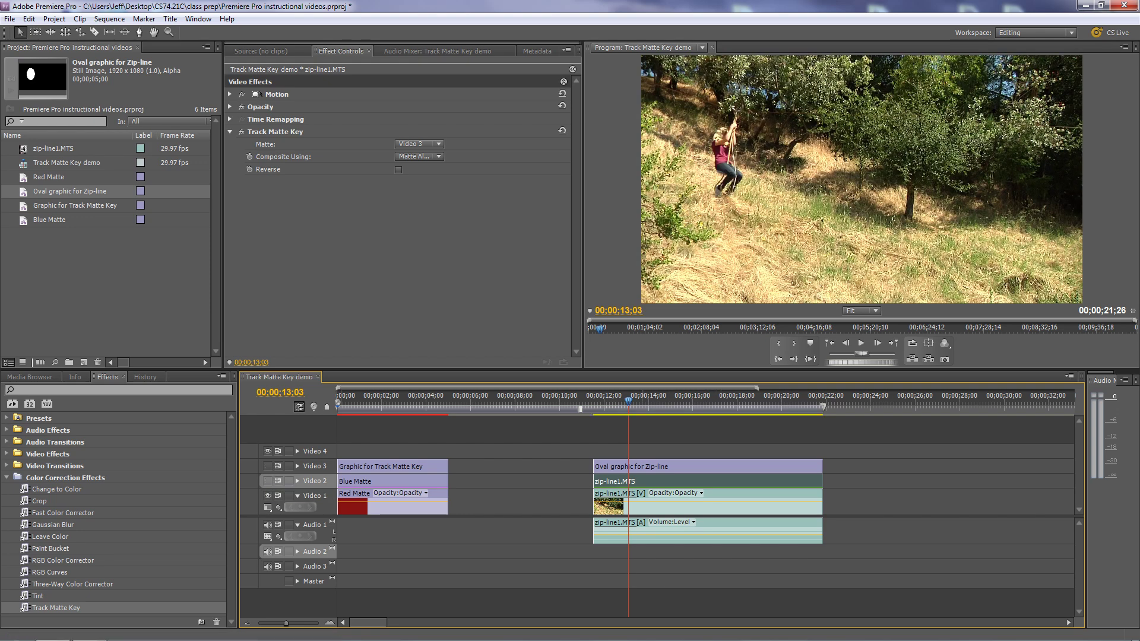
Apply Gaussian Blur to zip-line1.MTS on Video 1 with Blurriness 37.0 and Repeat Edge Pixels enabled.
click(683, 506)
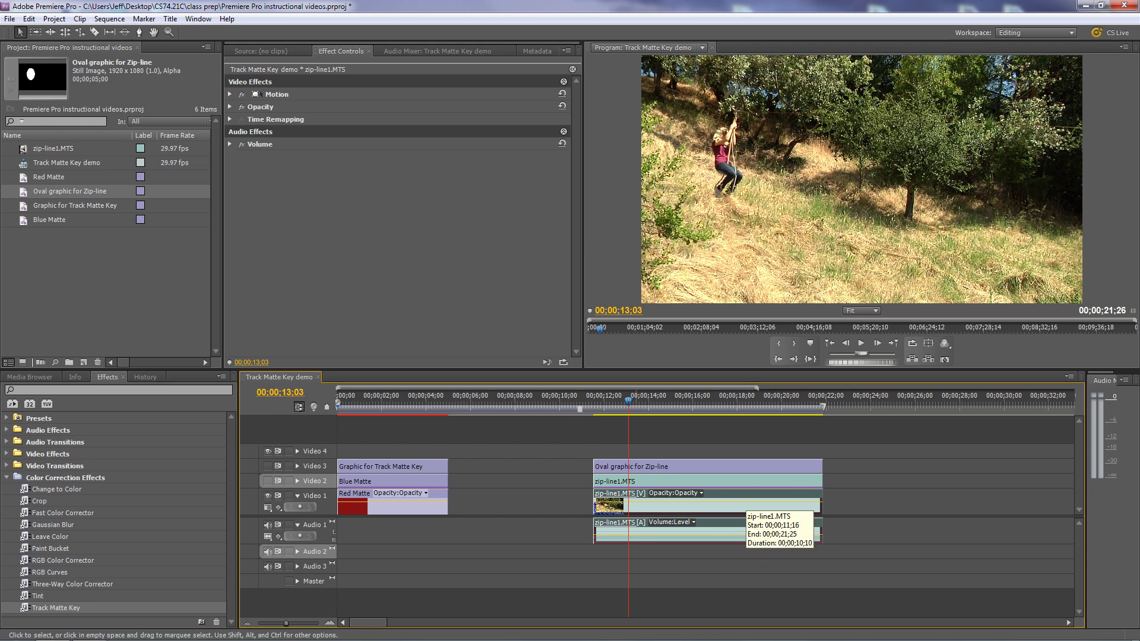
drag(53, 525, 671, 507)
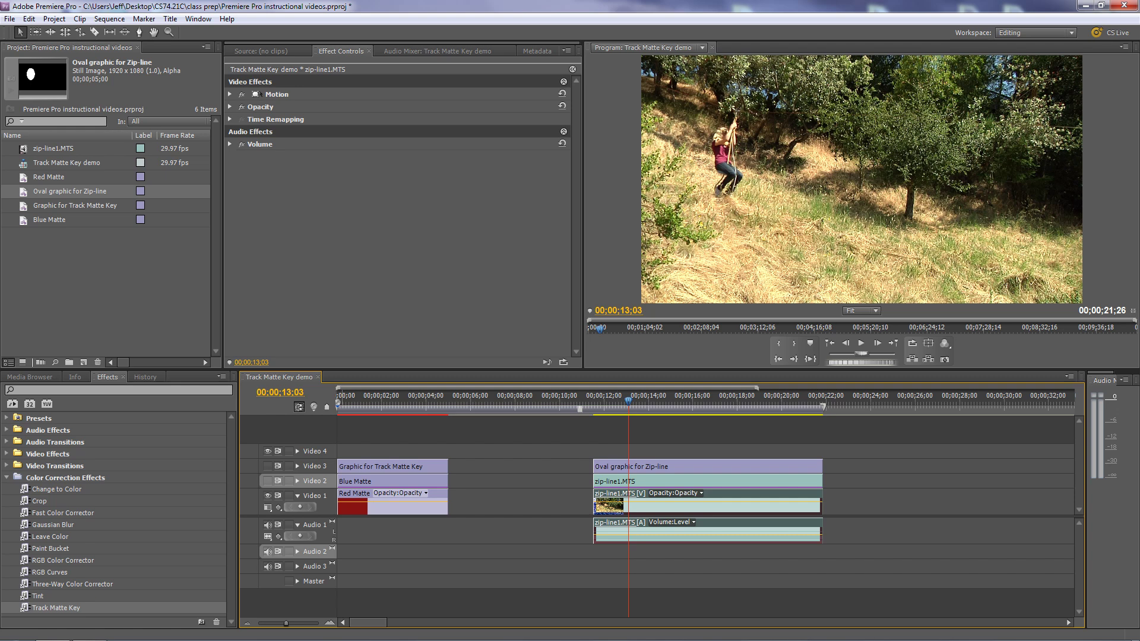
click(231, 131)
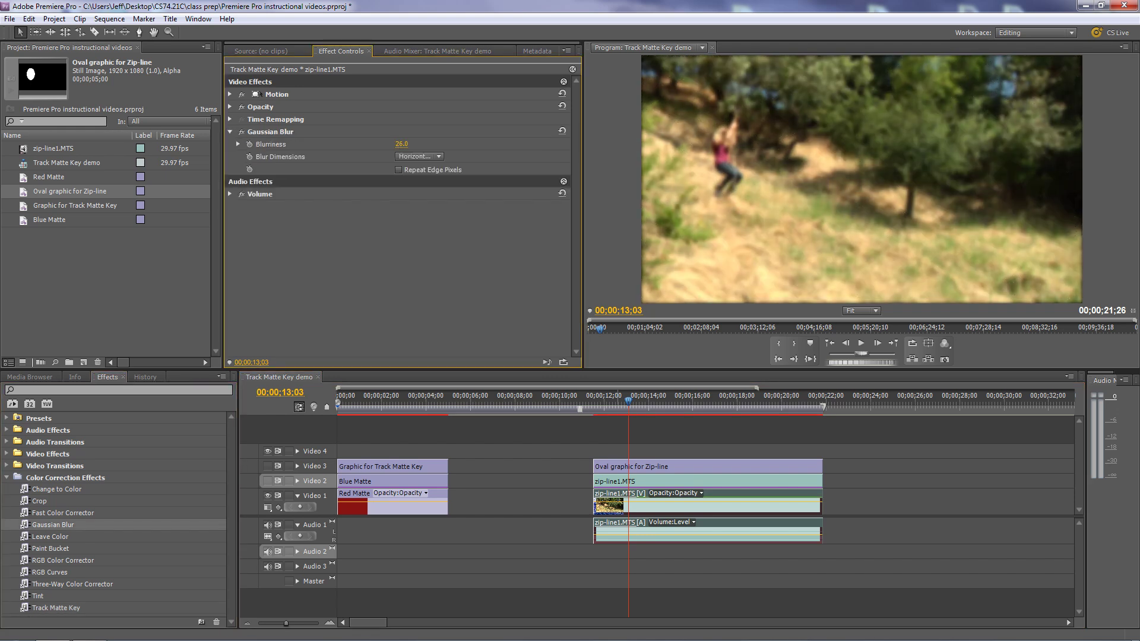
drag(401, 144, 408, 144)
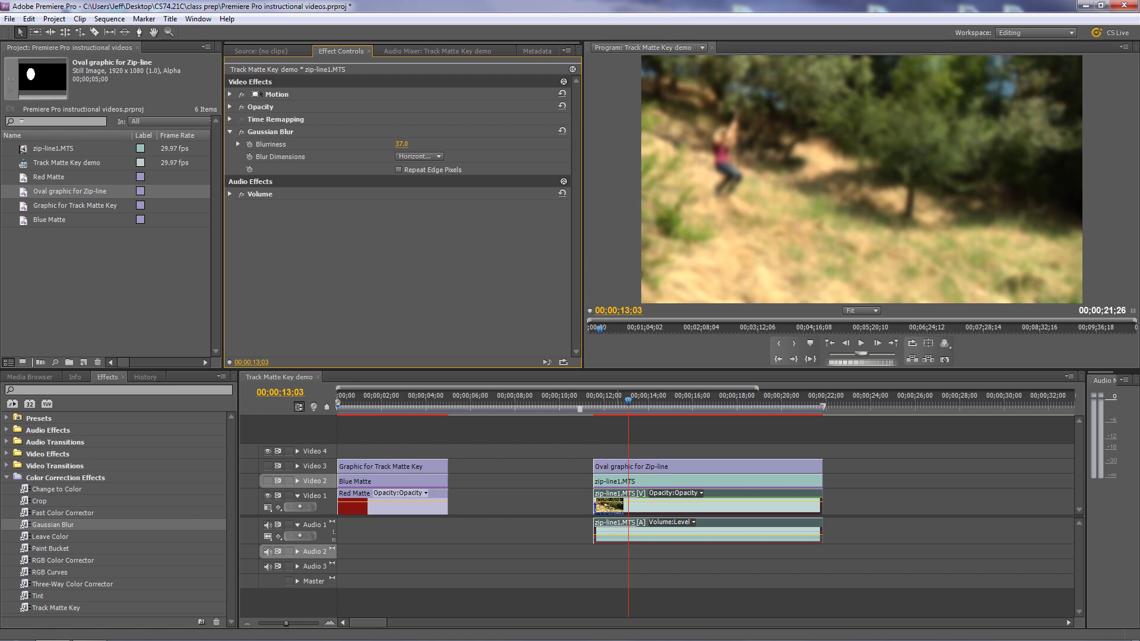
click(398, 170)
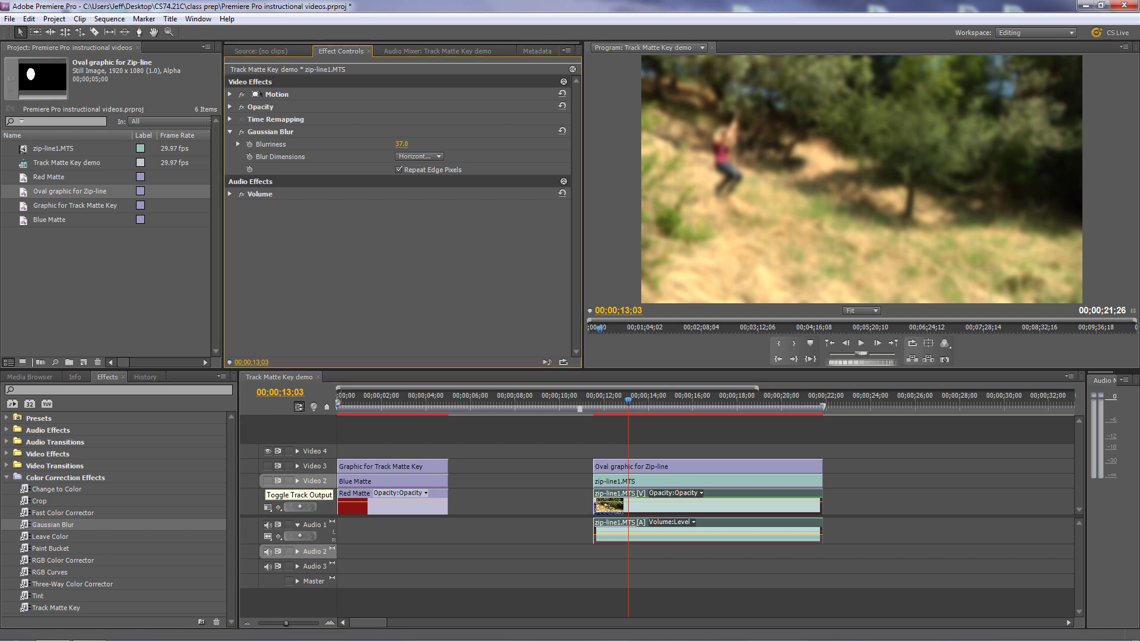
Turn the Video 2 output back on and select its zip-line1.MTS clip to view the Track Matte Key settings.
click(268, 480)
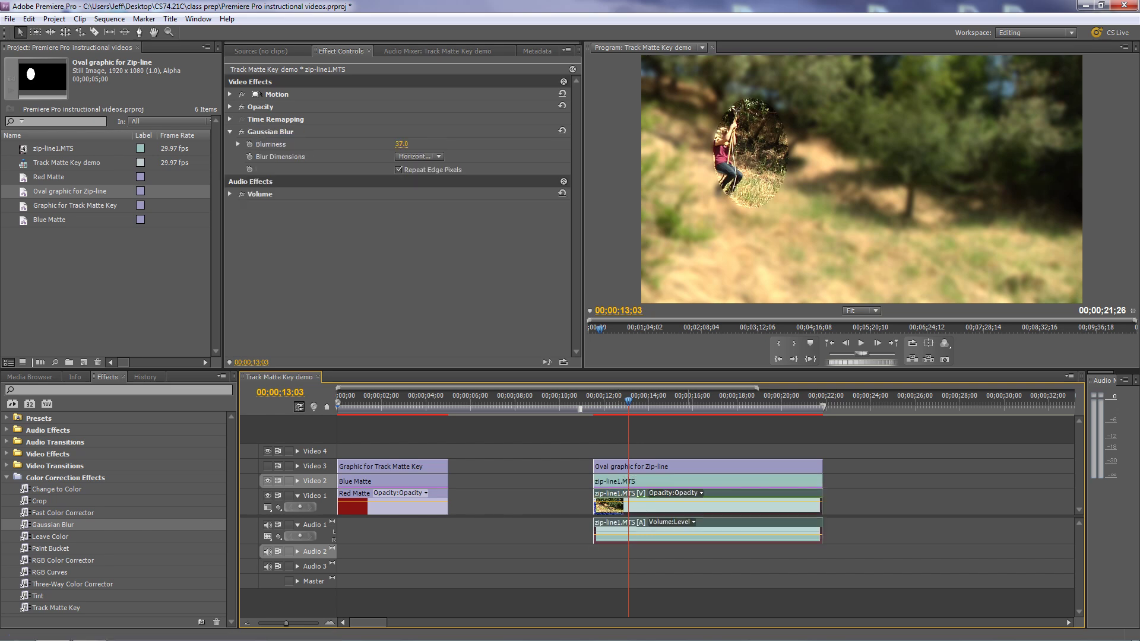
click(721, 482)
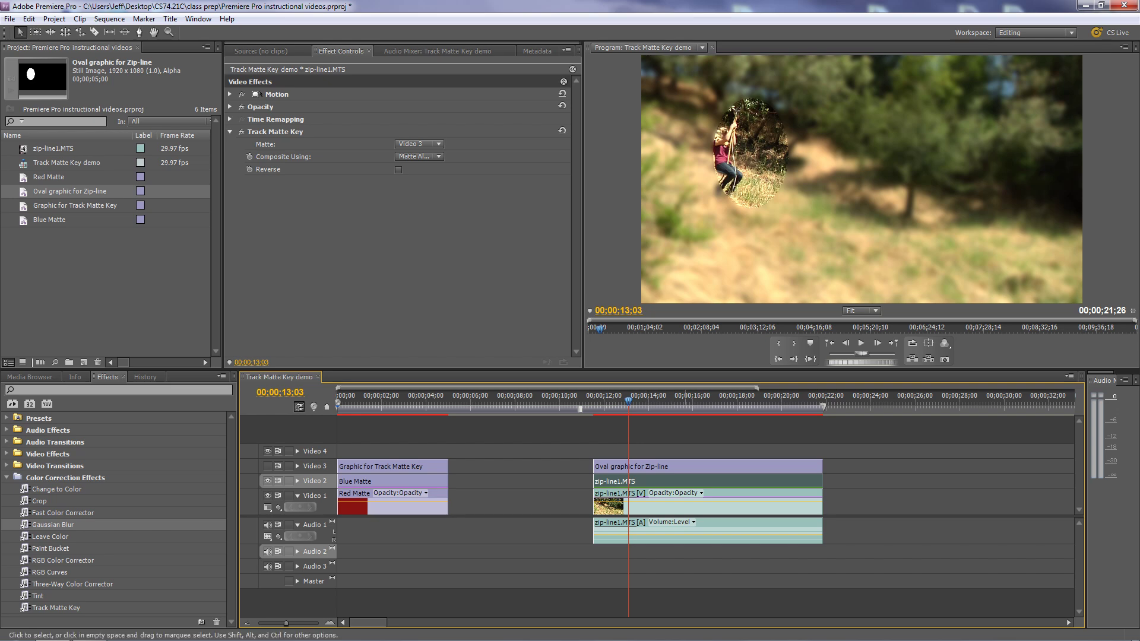
Select the Oval graphic for Zip-line clip with the playhead at 00;00;11;23, and turn off the Video 1 output.
key(space)
drag(628, 401, 600, 401)
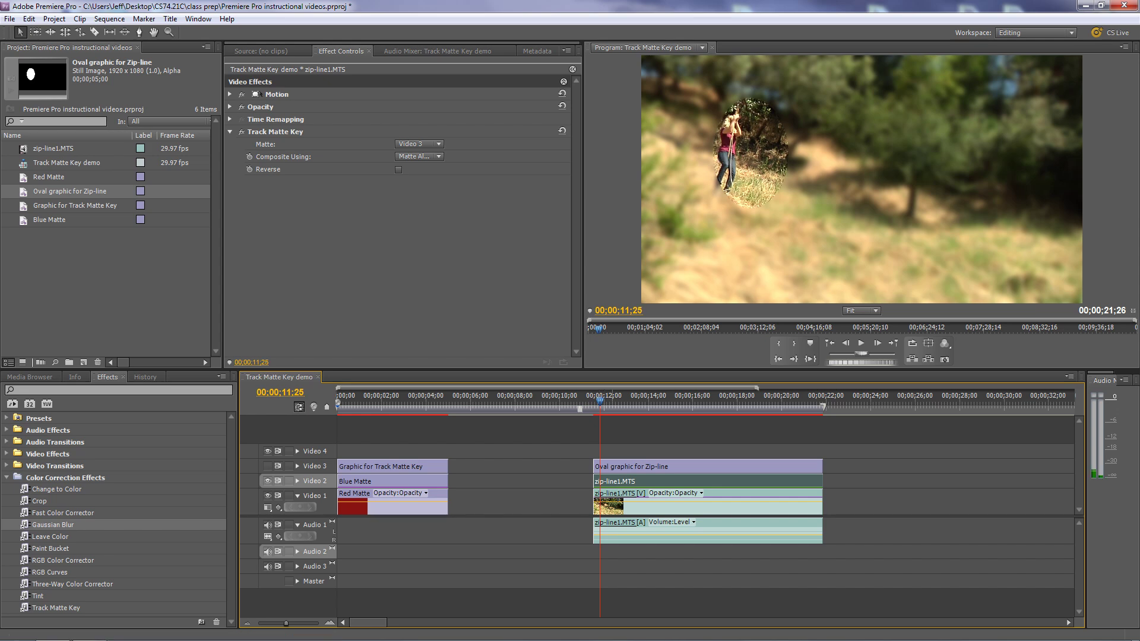
click(596, 467)
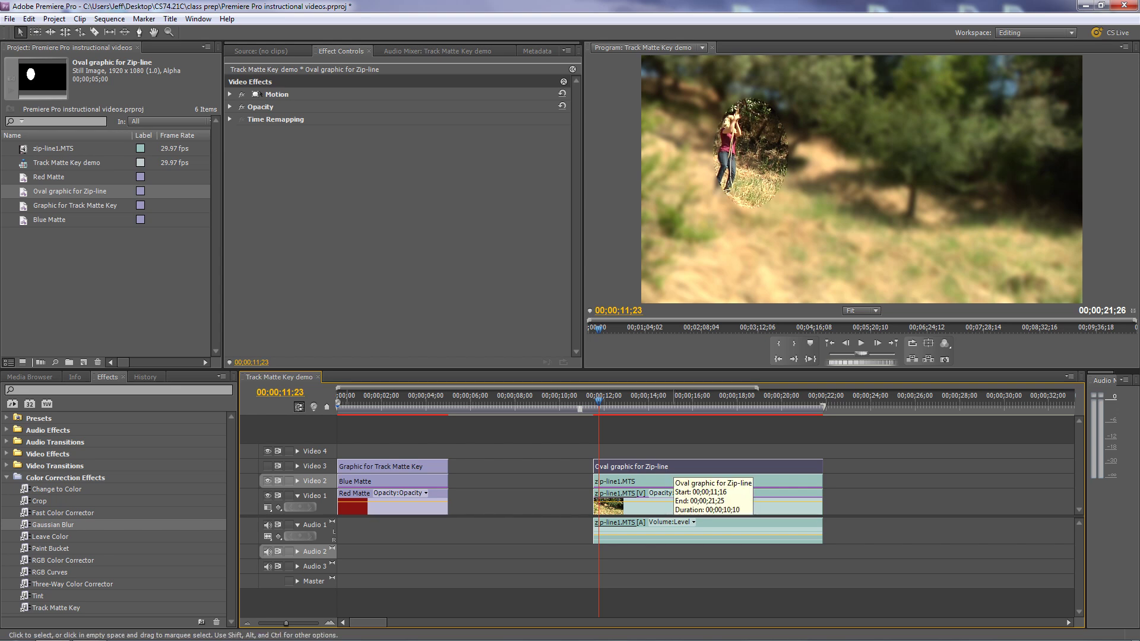
click(268, 496)
click(267, 496)
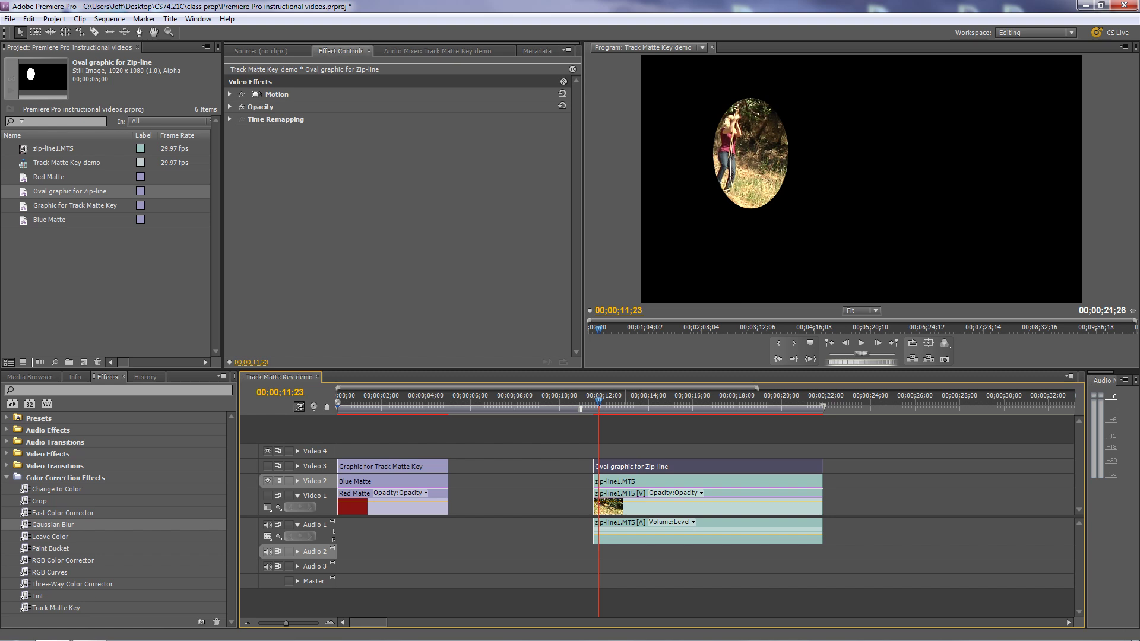
Expand the oval graphic's Motion effect and select it to show its bounding box in the Program monitor.
click(230, 94)
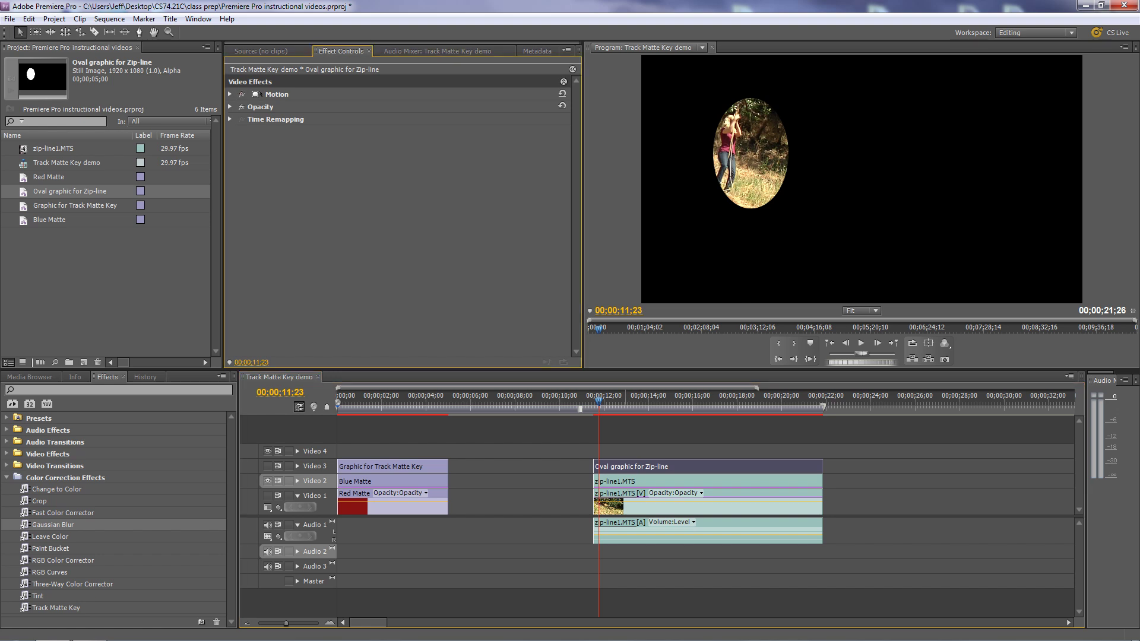
click(230, 94)
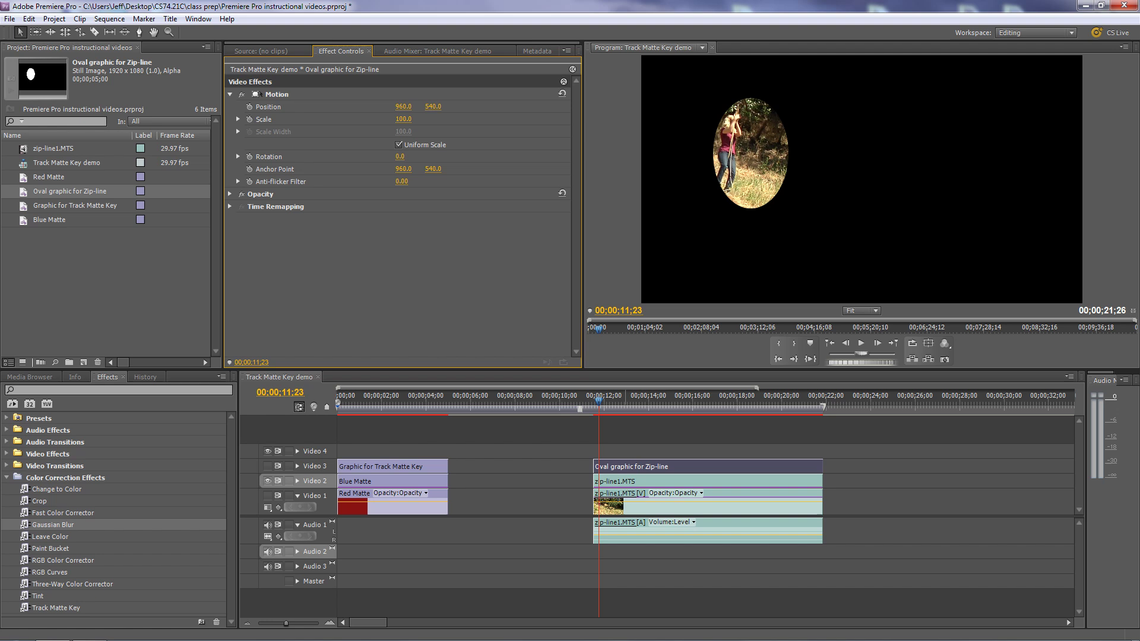
click(277, 94)
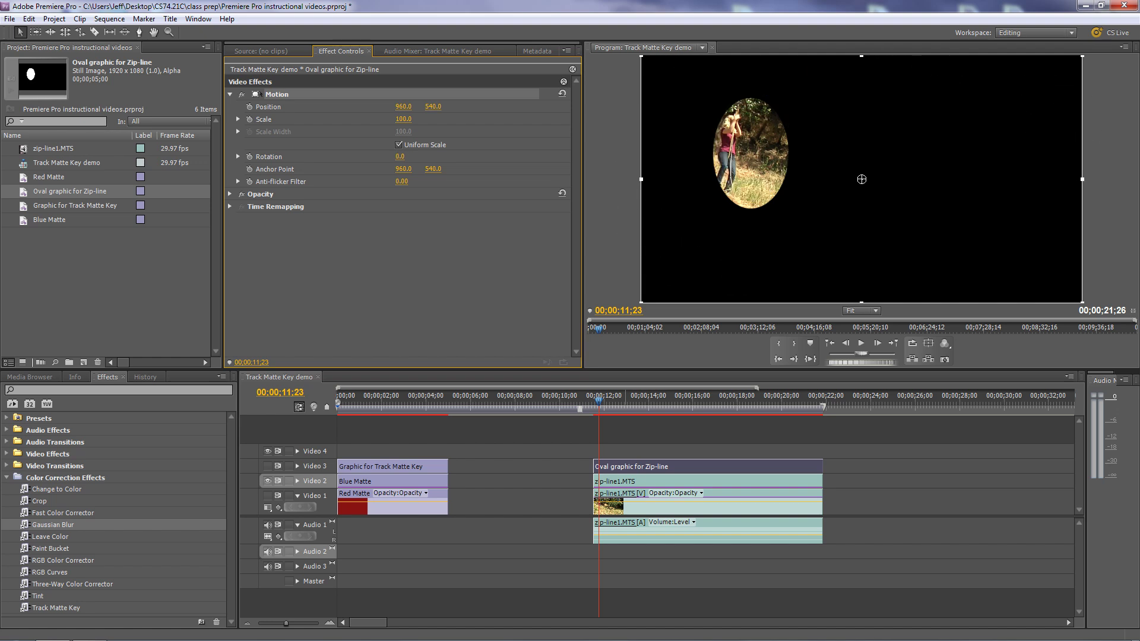
Try rotating and scaling the oval graphic about its centred anchor point, and reset the Motion effect.
drag(399, 157, 401, 156)
click(563, 93)
mouse_move(404, 120)
mouse_down()
mouse_move(367, 119)
mouse_move(422, 119)
mouse_move(385, 119)
mouse_move(406, 118)
mouse_up()
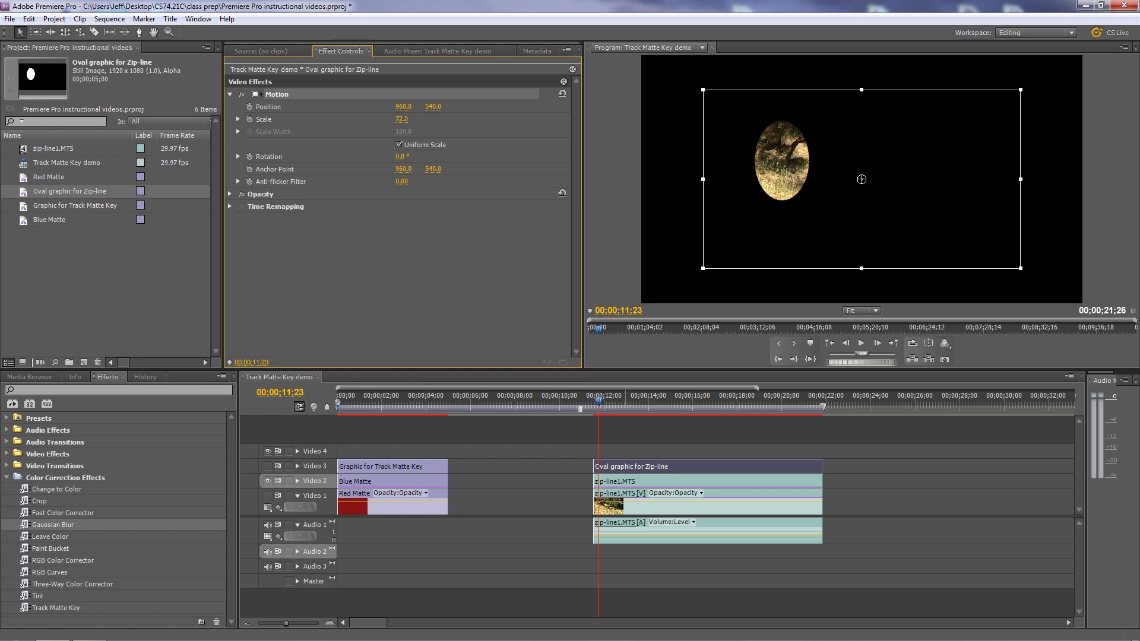
drag(406, 119, 417, 119)
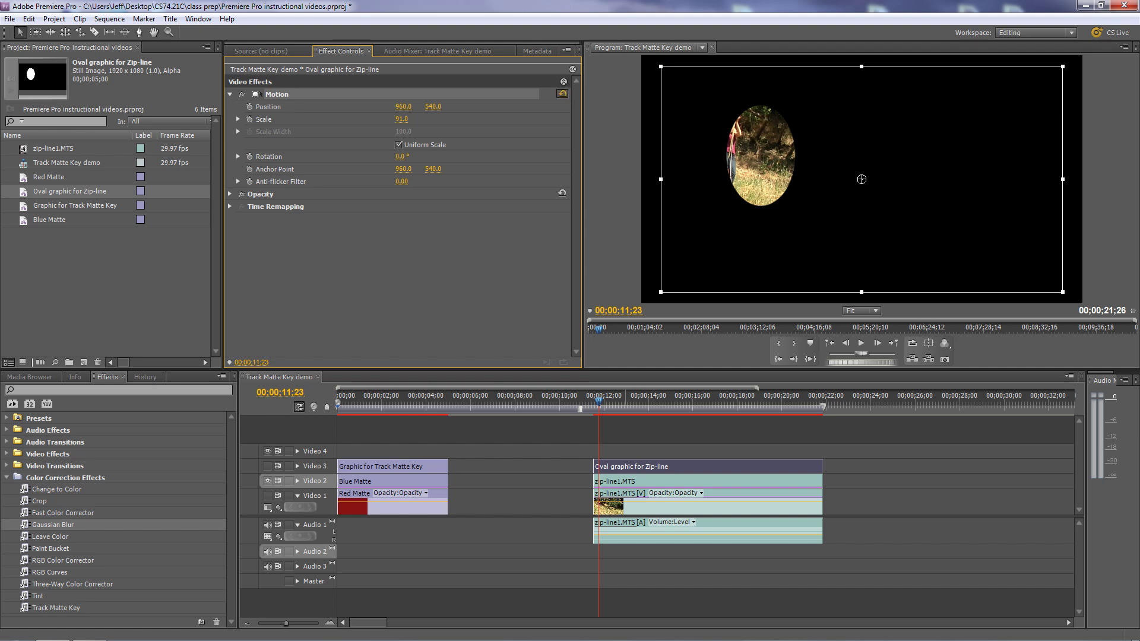
click(562, 93)
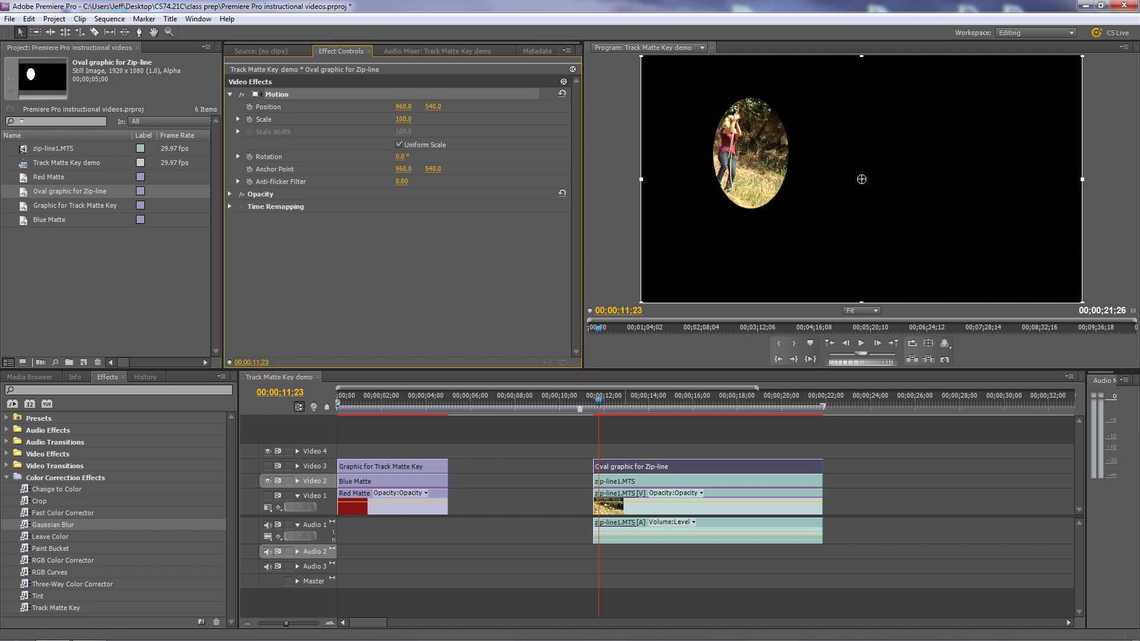
Set the oval graphic's Anchor Point to 472.0, 429.0 and move the oval over the rider at about 373, 442.
drag(403, 169, 113, 169)
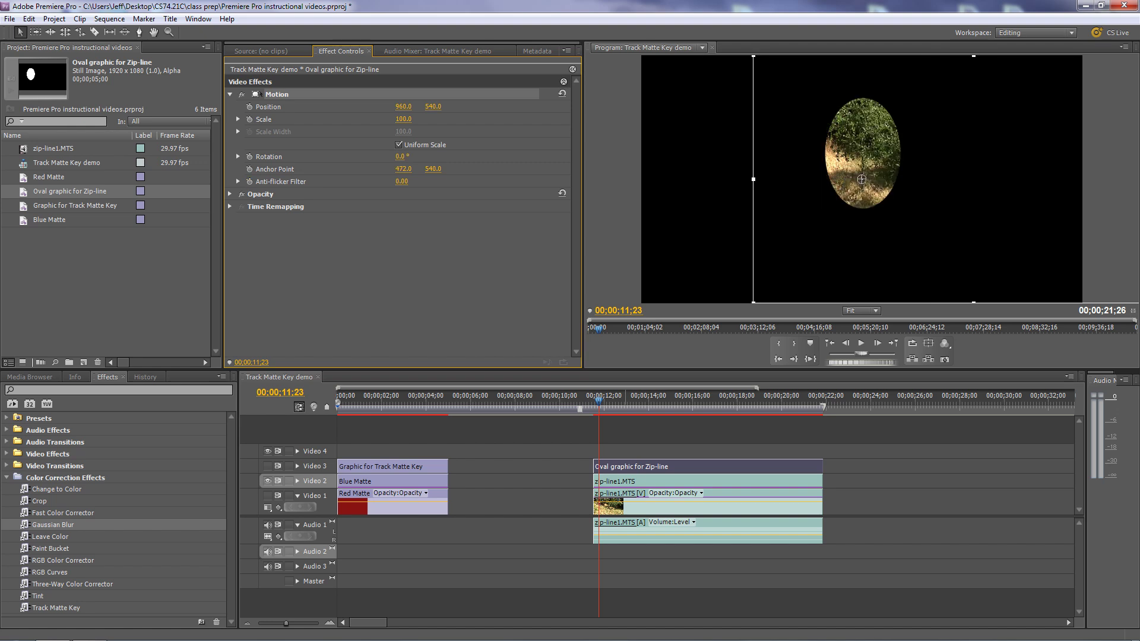
drag(433, 169, 369, 169)
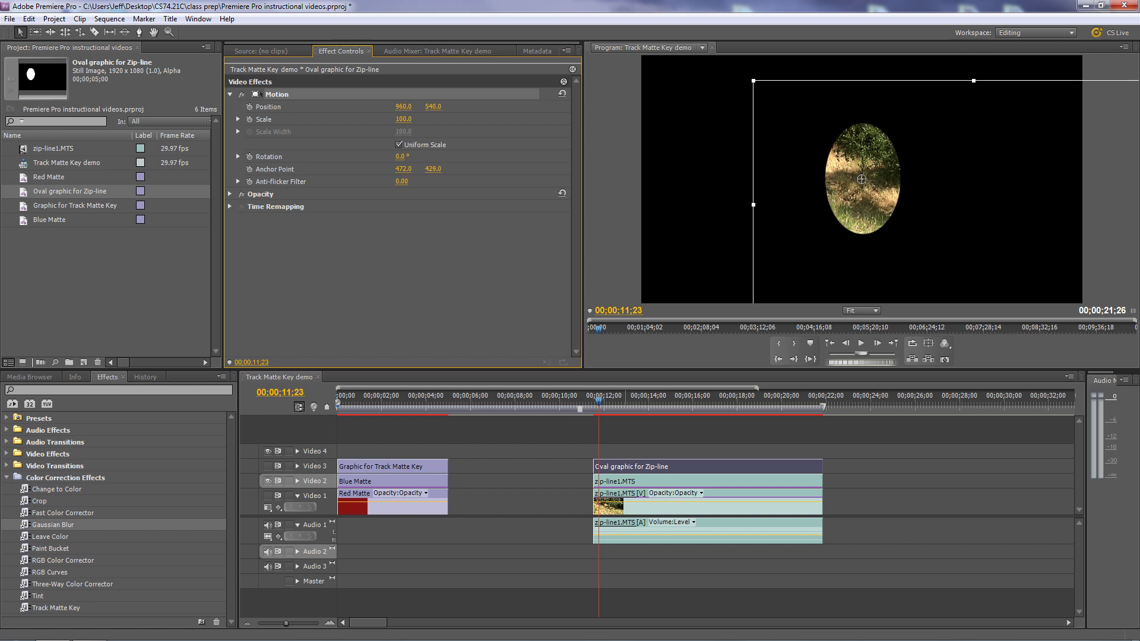
drag(861, 179, 727, 156)
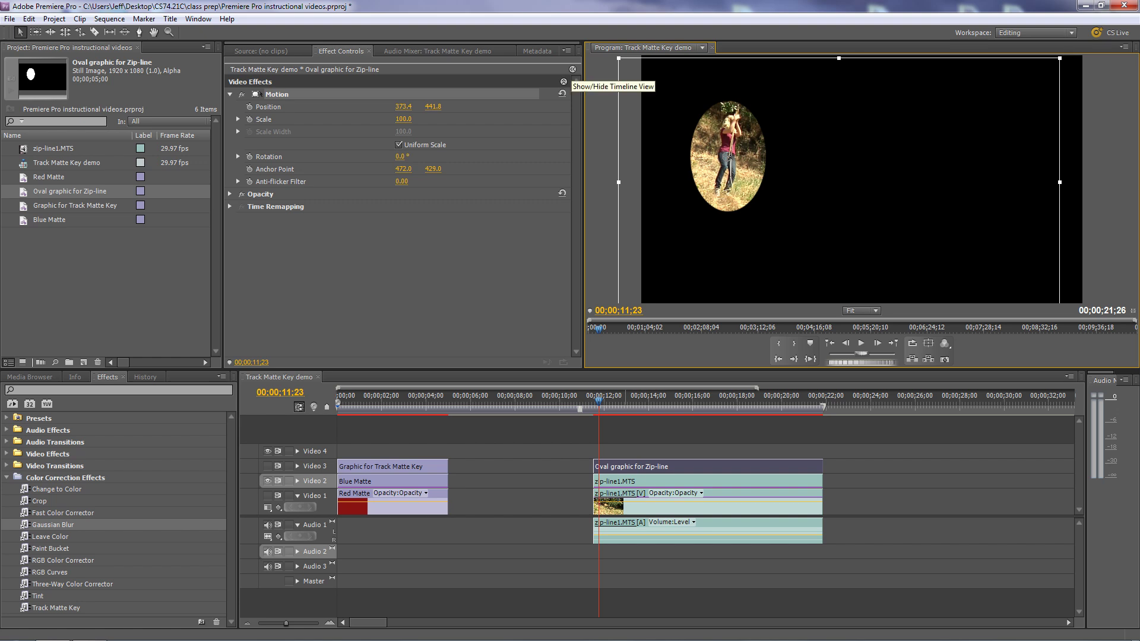
Show the keyframe timeline for the oval graphic and enable Position, Scale and Rotation keyframing at 00;00;11;23.
click(572, 68)
click(572, 68)
click(573, 69)
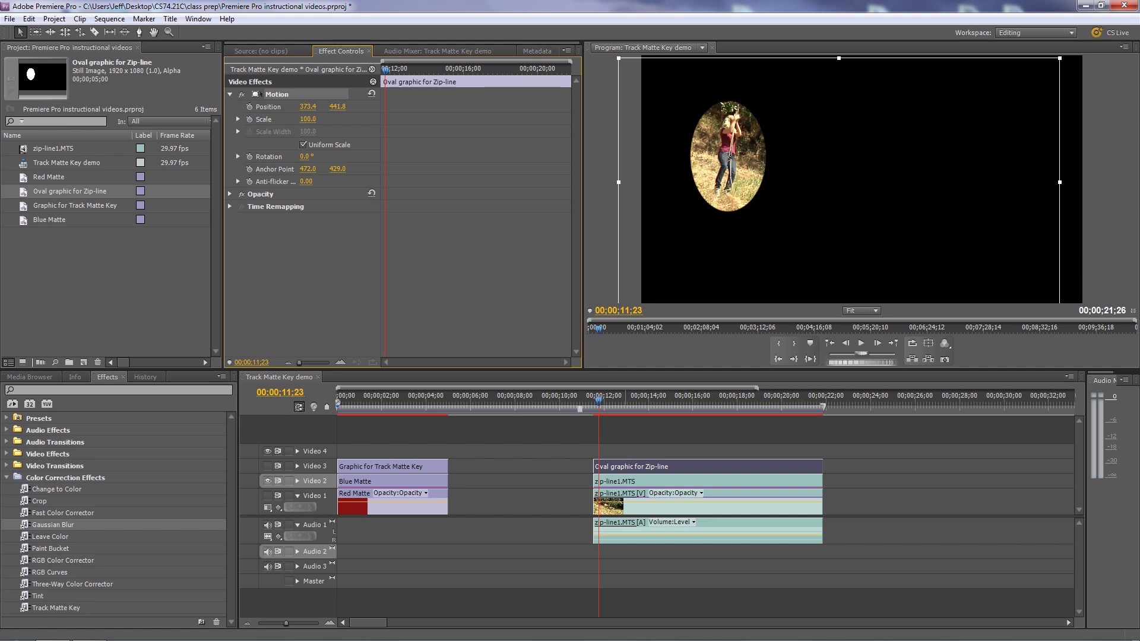
click(249, 106)
click(249, 119)
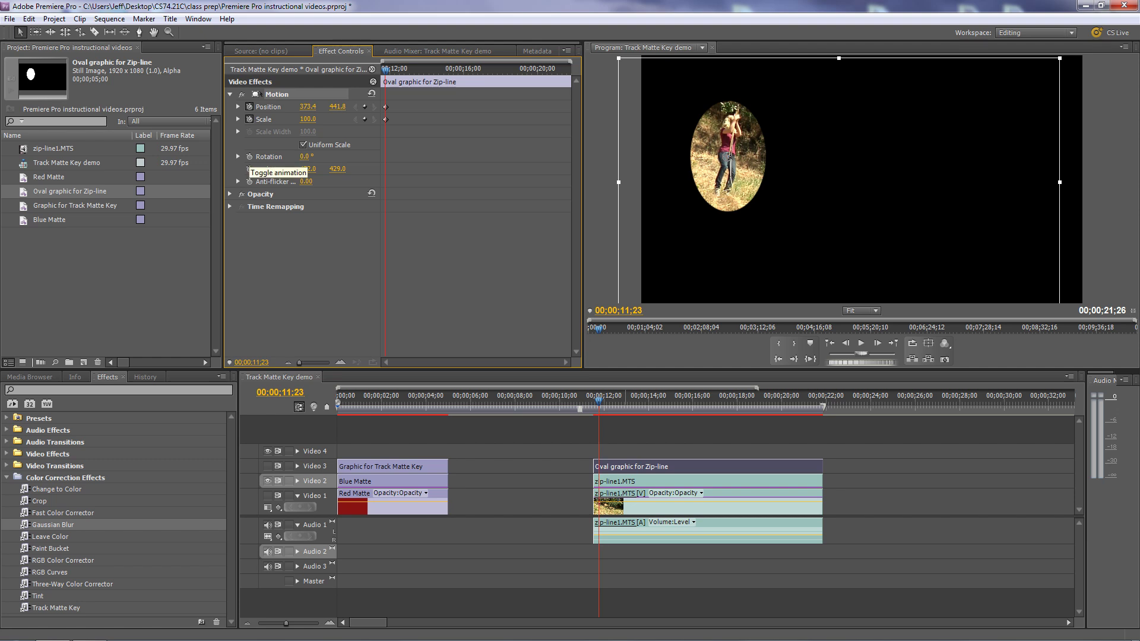
click(250, 156)
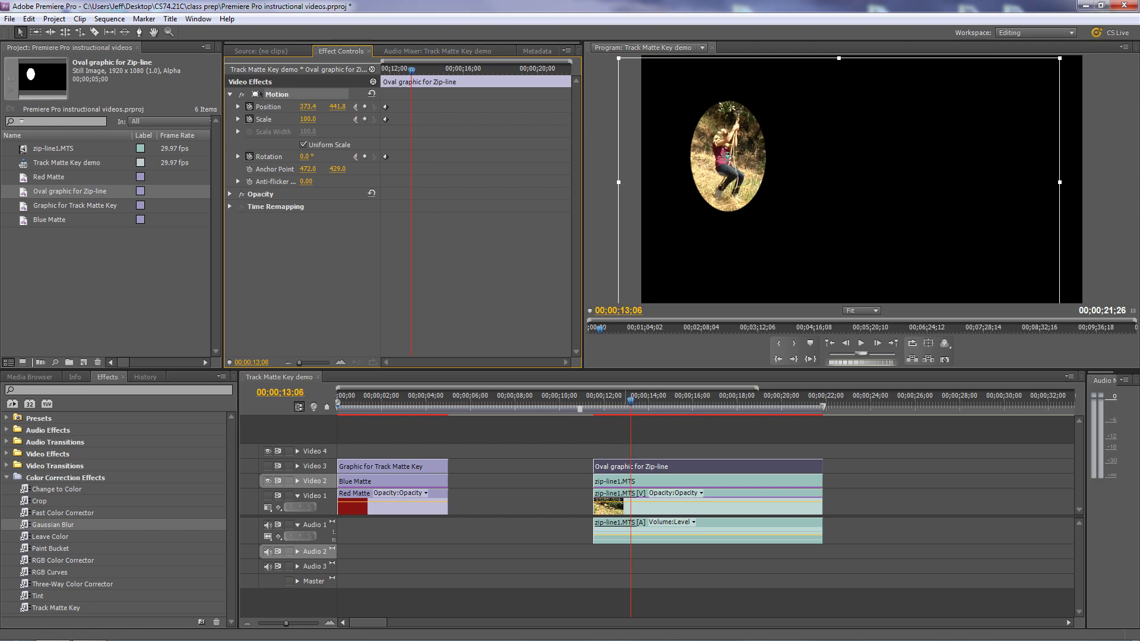
At 00;00;13;06, move the oval down to about 373, 481 and add Scale and Rotation keyframes.
drag(727, 156, 727, 166)
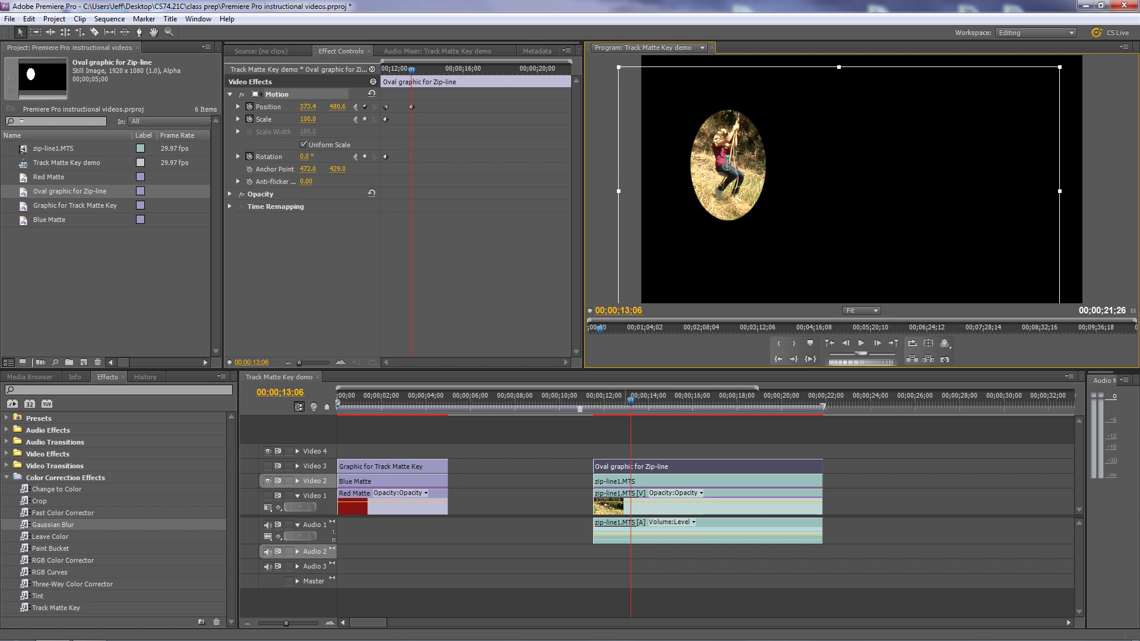
key(Right)
key(Right)
key(Right)
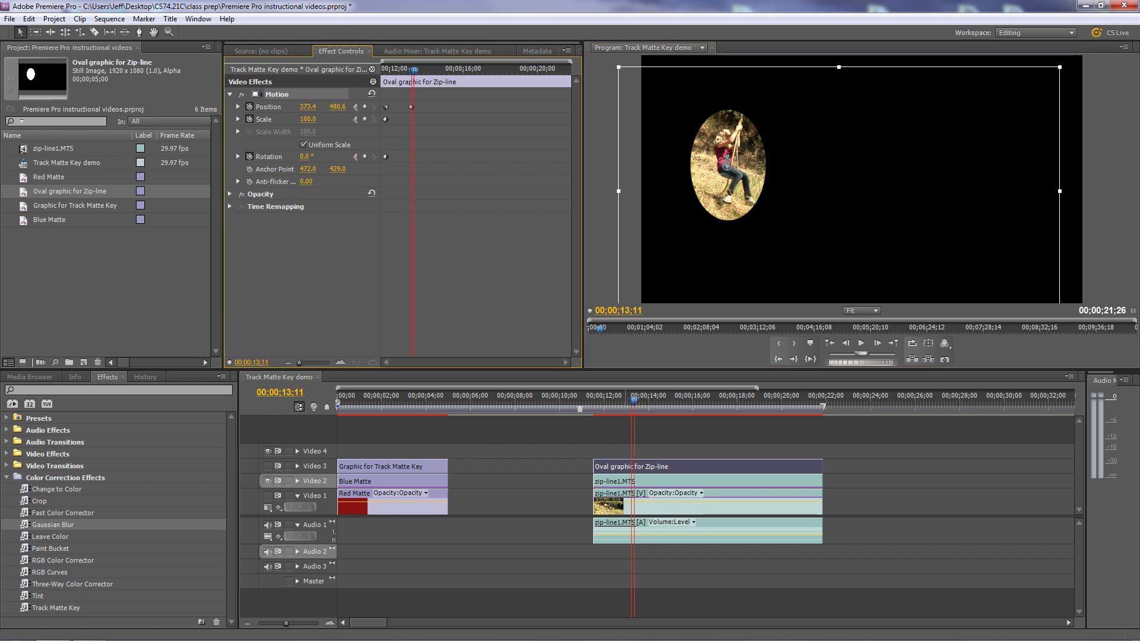
key(Right)
key(Right)
key(Right)
key(Right)
key(Right)
key(Right)
key(Right)
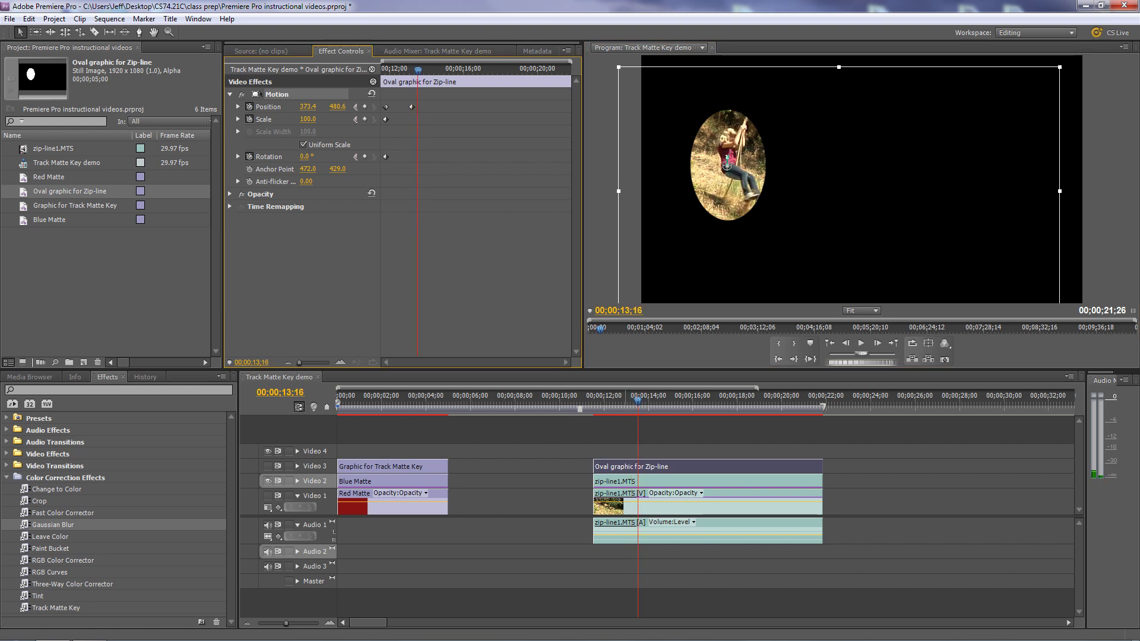
key(Left)
key(Left)
key(Left)
key(Left)
key(Left)
key(Left)
key(Left)
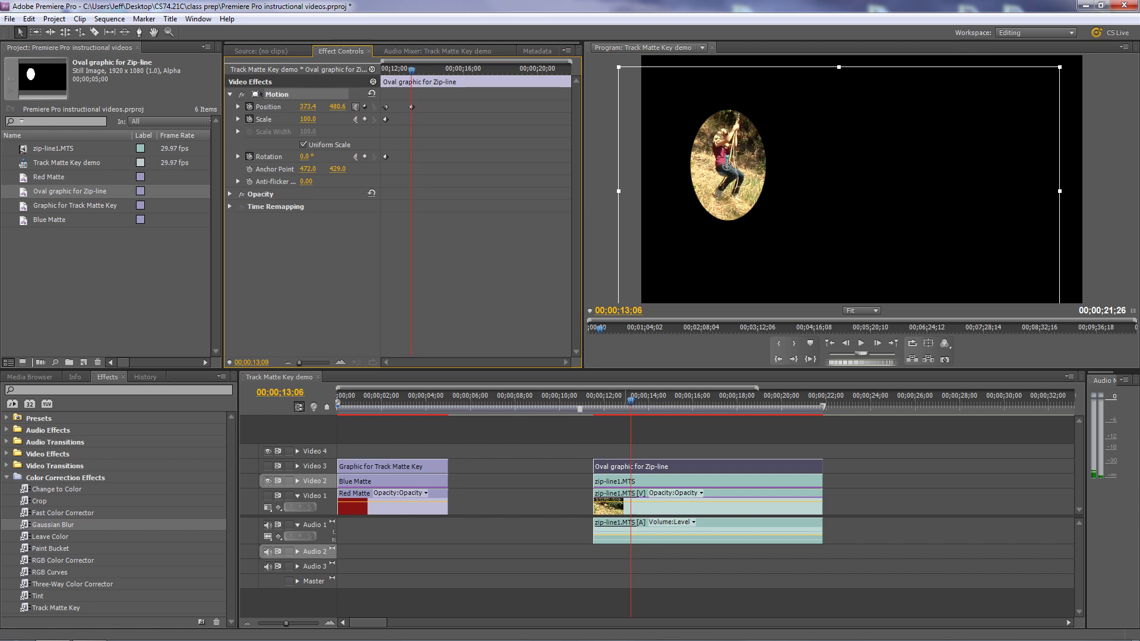
key(Left)
key(Left)
key(Left)
click(365, 157)
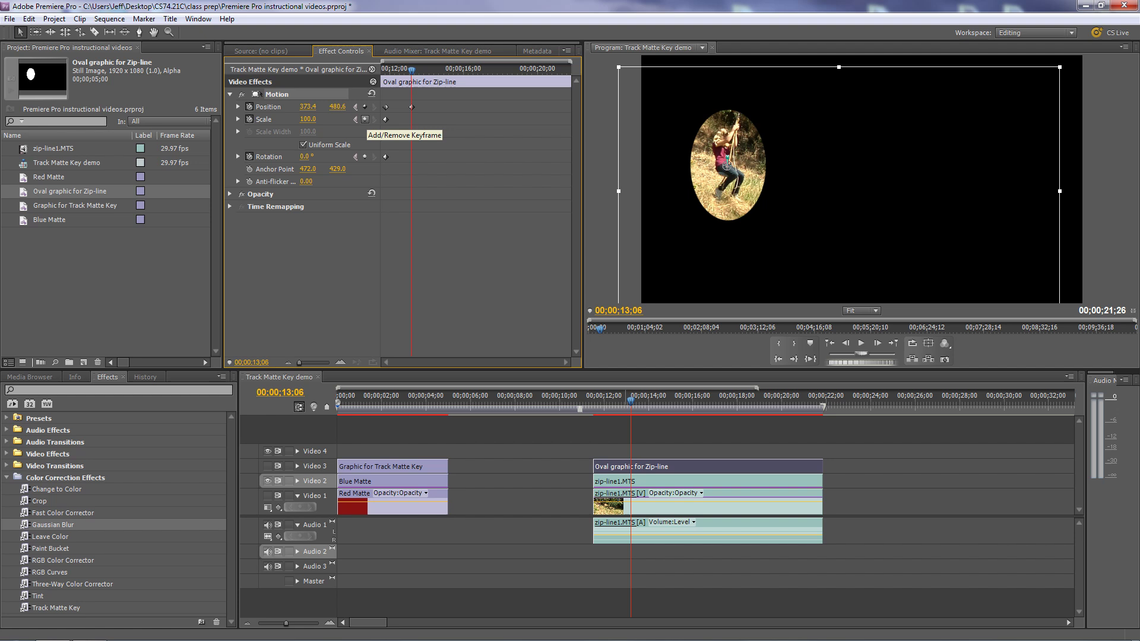
click(365, 157)
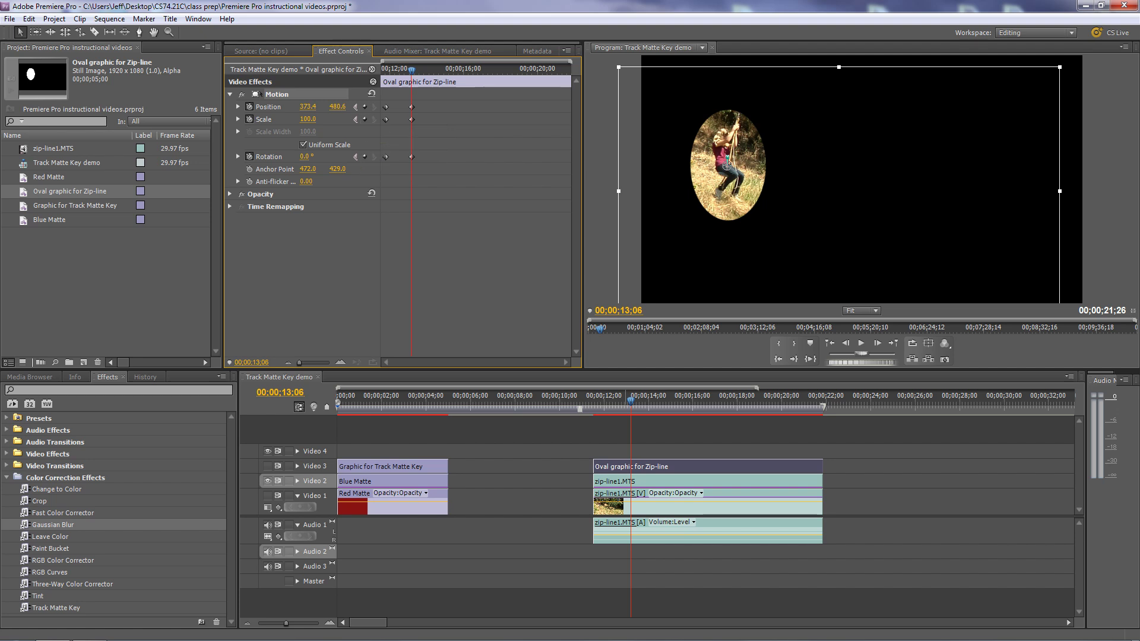
At 00;00;13;27, move the oval over the rider at about 508, 470 and set its Rotation to -8°.
drag(630, 400, 606, 400)
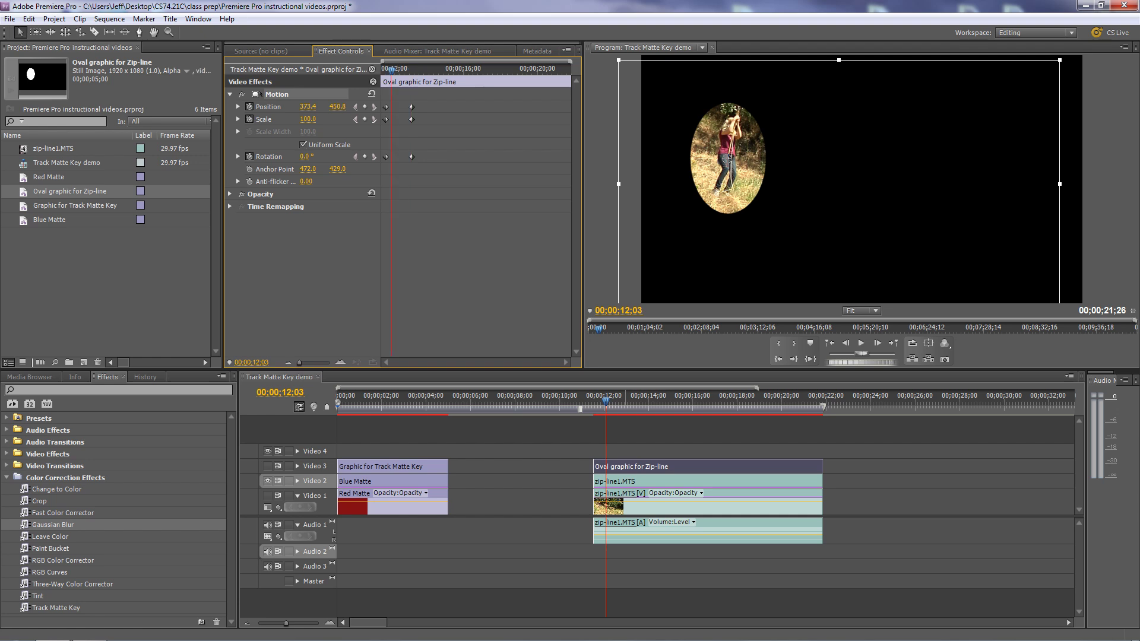
key(space)
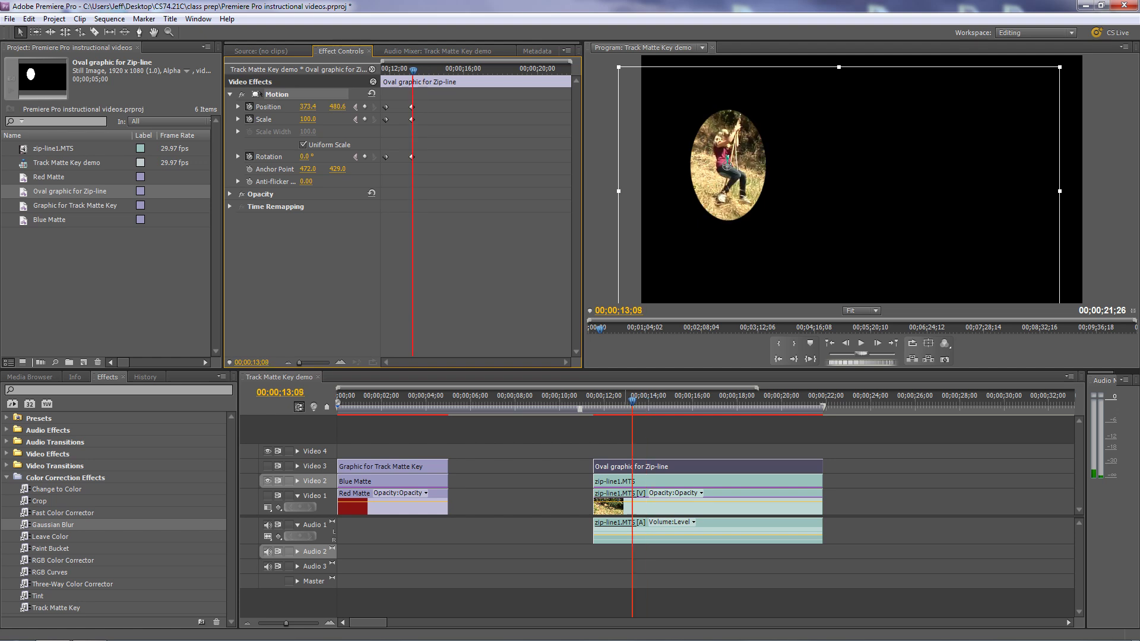
key(shift+Right)
key(shift+Right)
key(shift+Right)
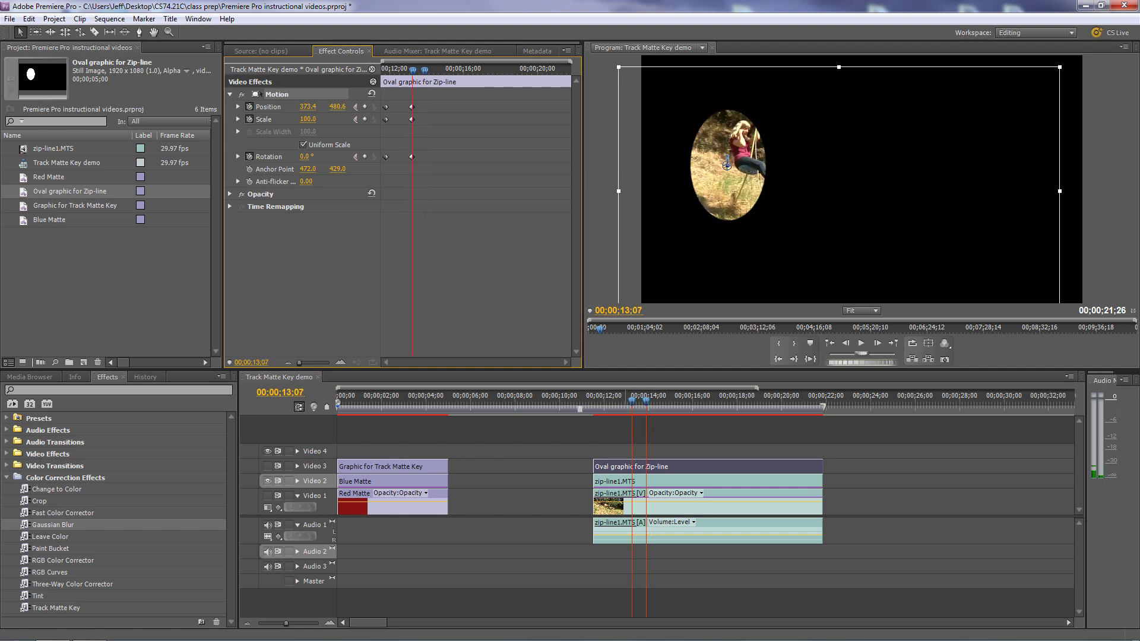
key(shift+Right)
key(shift+Right)
key(shift+Right)
key(shift+Right)
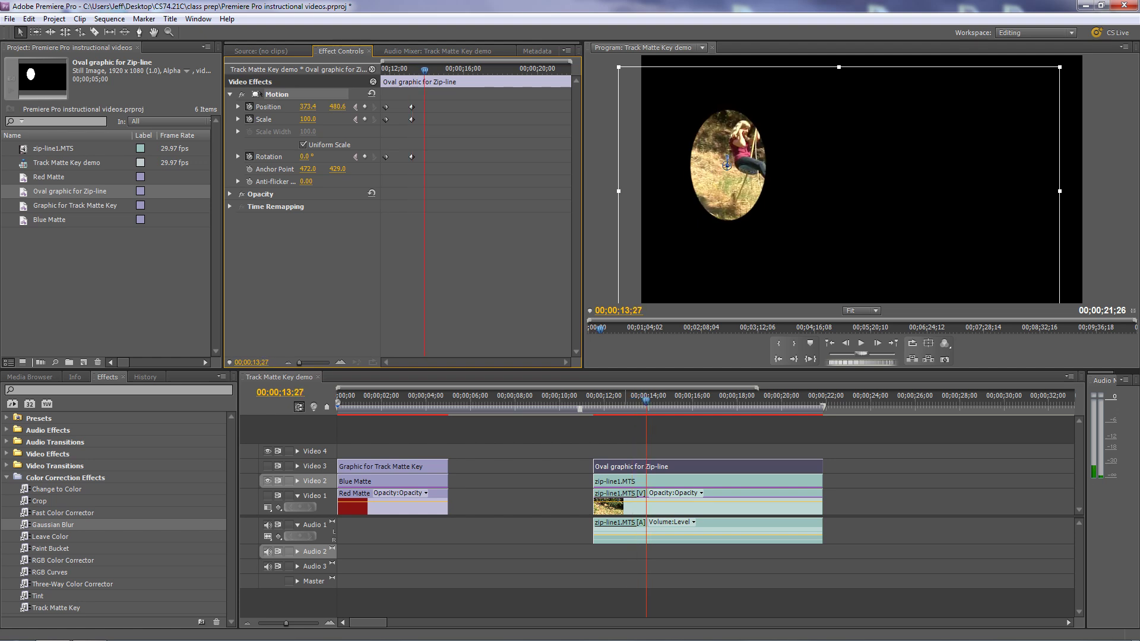
drag(726, 166, 758, 163)
drag(305, 156, 301, 157)
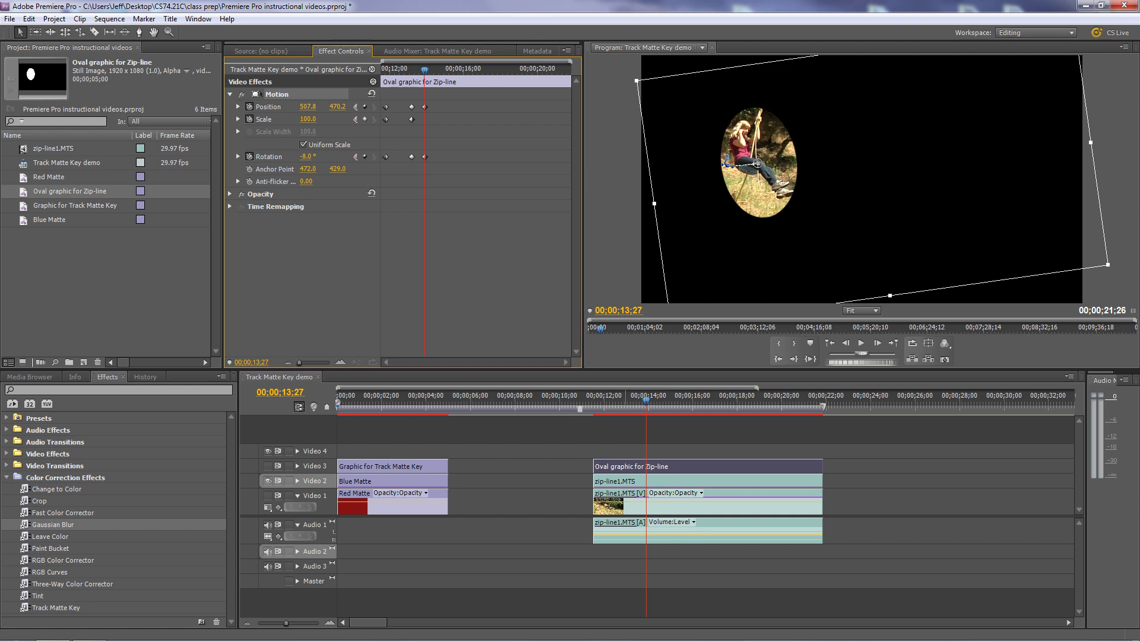
At 00;00;14;29, move the oval to about 554, 468 to keep the rider inside it.
key(space)
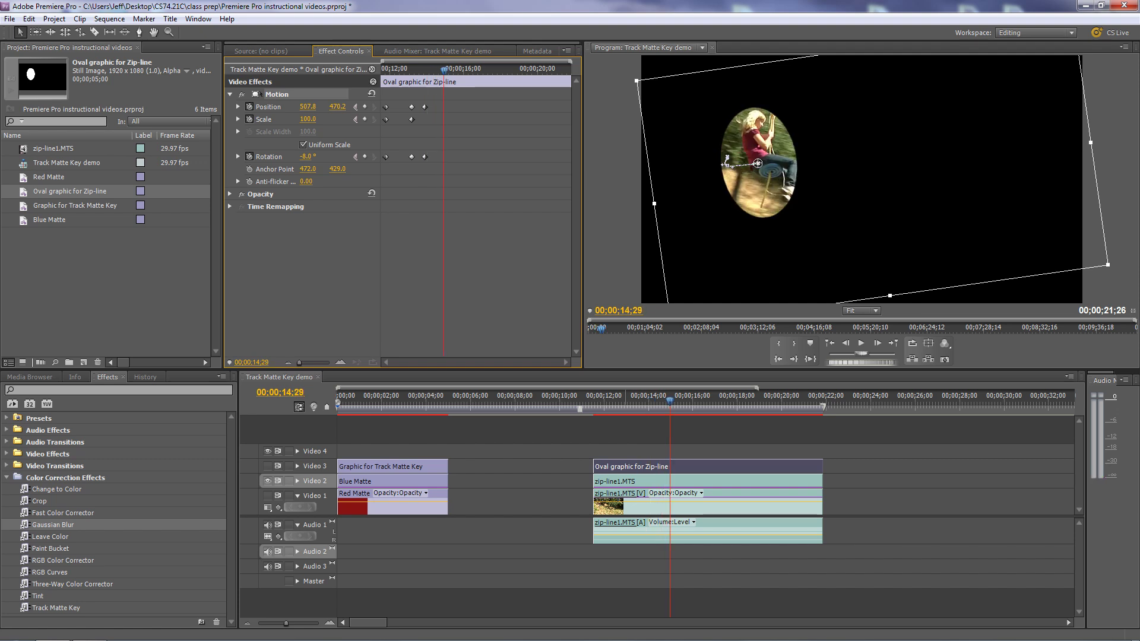
drag(308, 106, 336, 107)
drag(758, 163, 768, 162)
At 00;00;15;23, move the oval down over the rider to about 376, 641.
key(space)
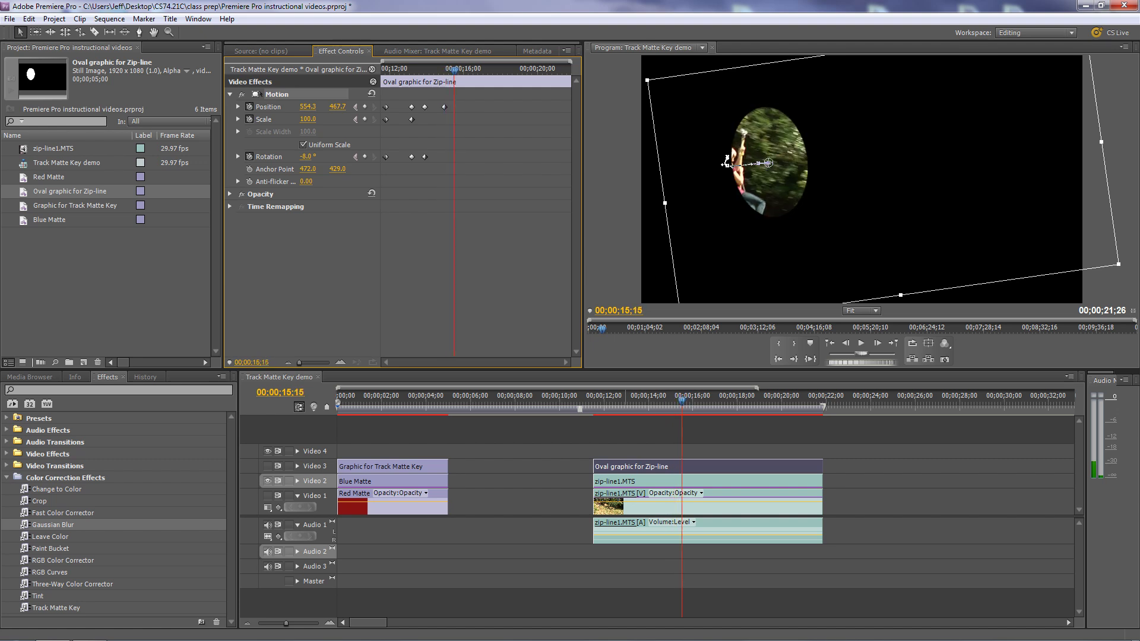
key(Right)
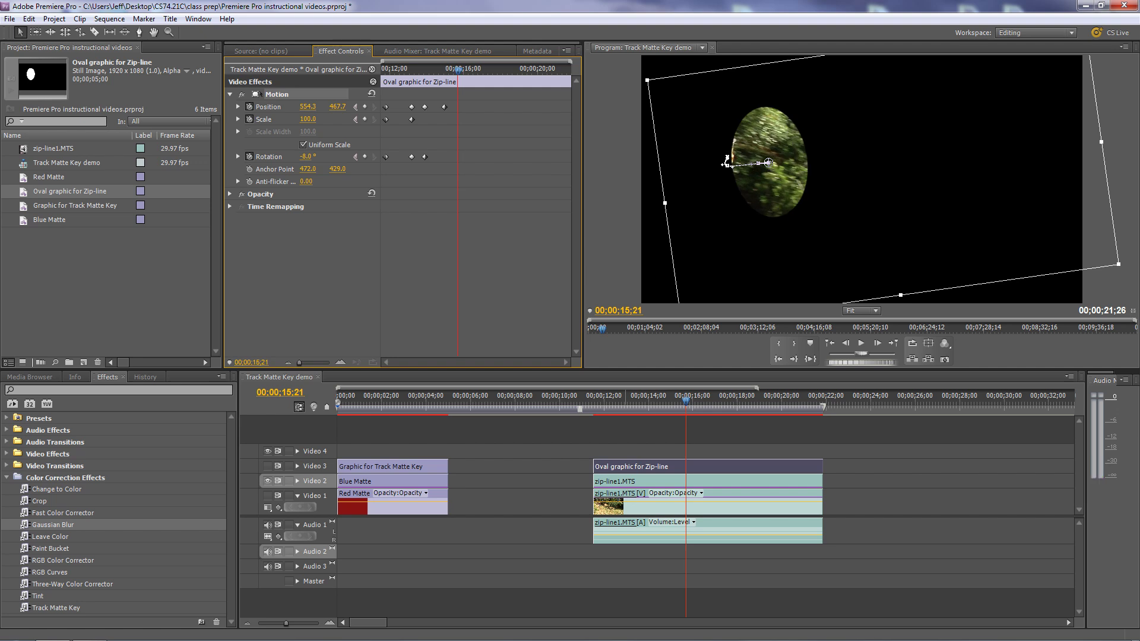
key(Left)
drag(768, 162, 729, 208)
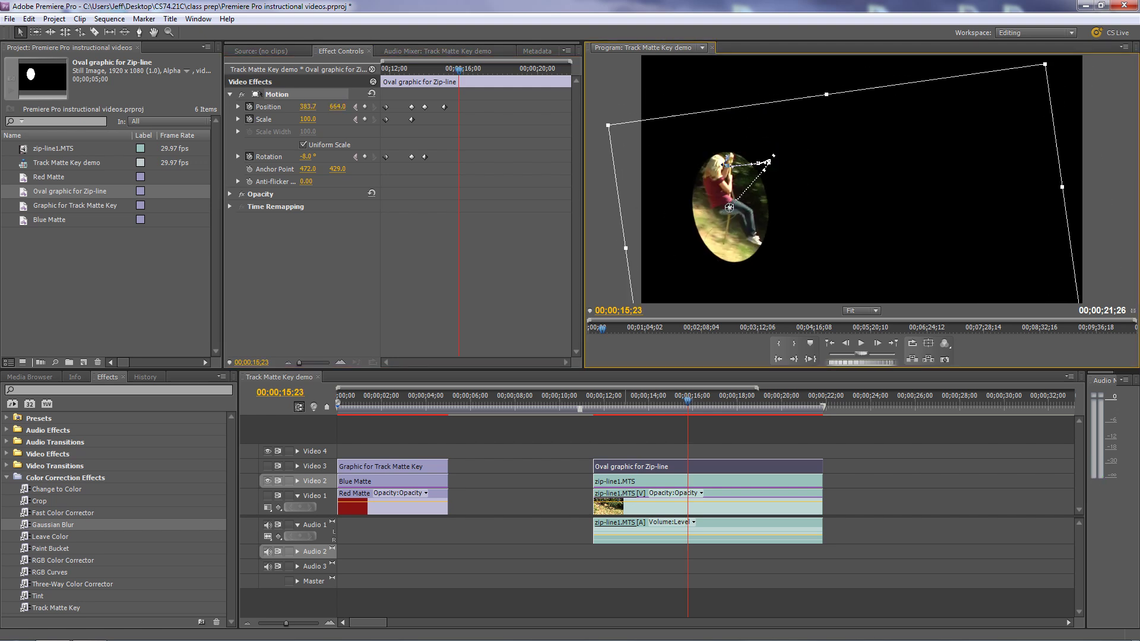
Scrub and play back the keyframed section to review how the oval follows the rider.
drag(458, 70, 407, 70)
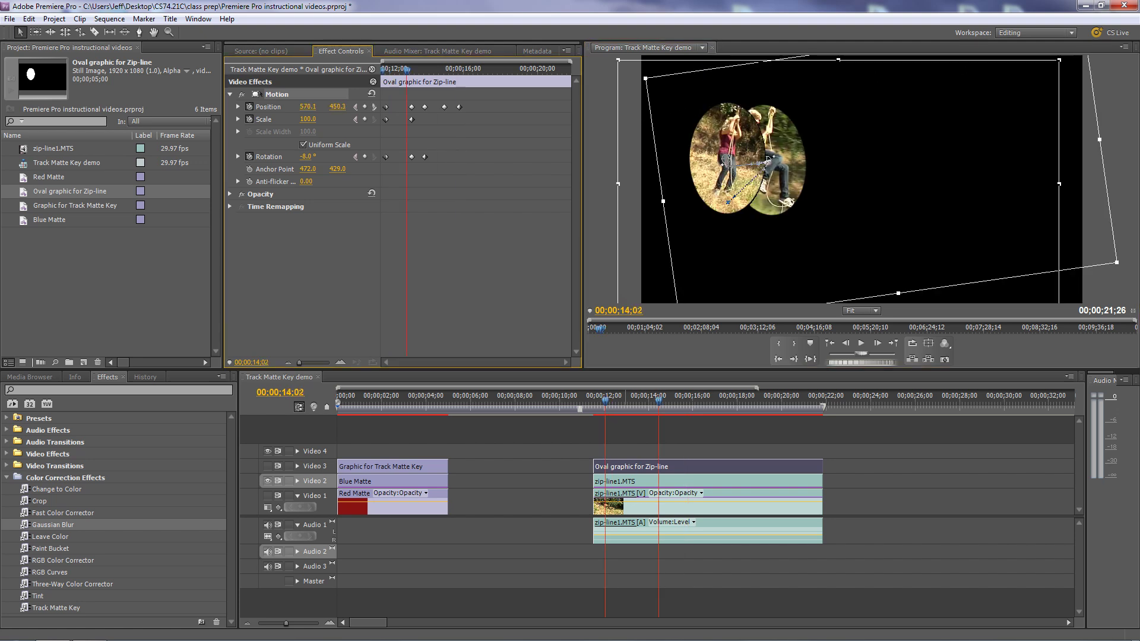
key(j)
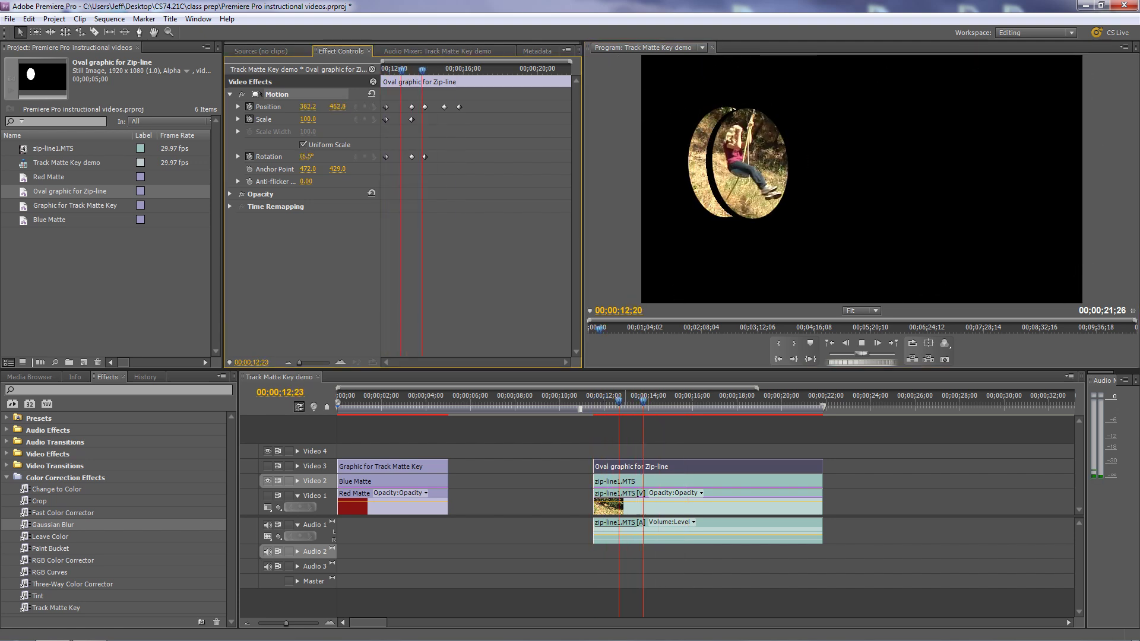
key(space)
At 00;00;16;04, move the oval to about 309, 667 and set its Rotation to -16° to match the rider.
key(Right)
key(Right)
key(Right)
key(Right)
key(Right)
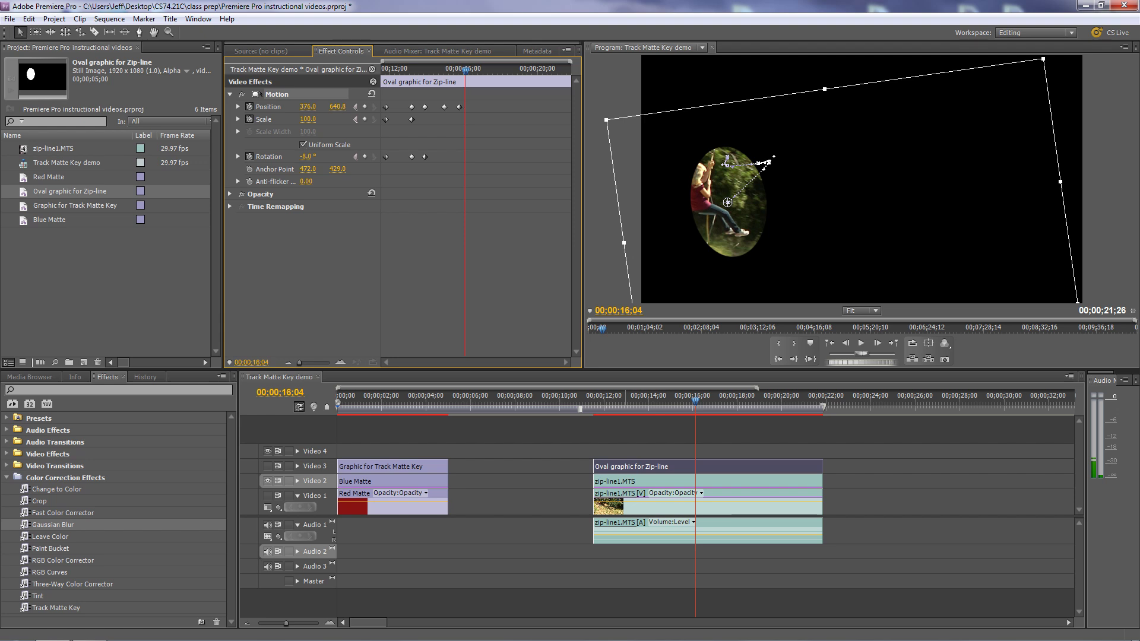
drag(728, 202, 712, 209)
drag(308, 157, 297, 156)
drag(616, 261, 612, 253)
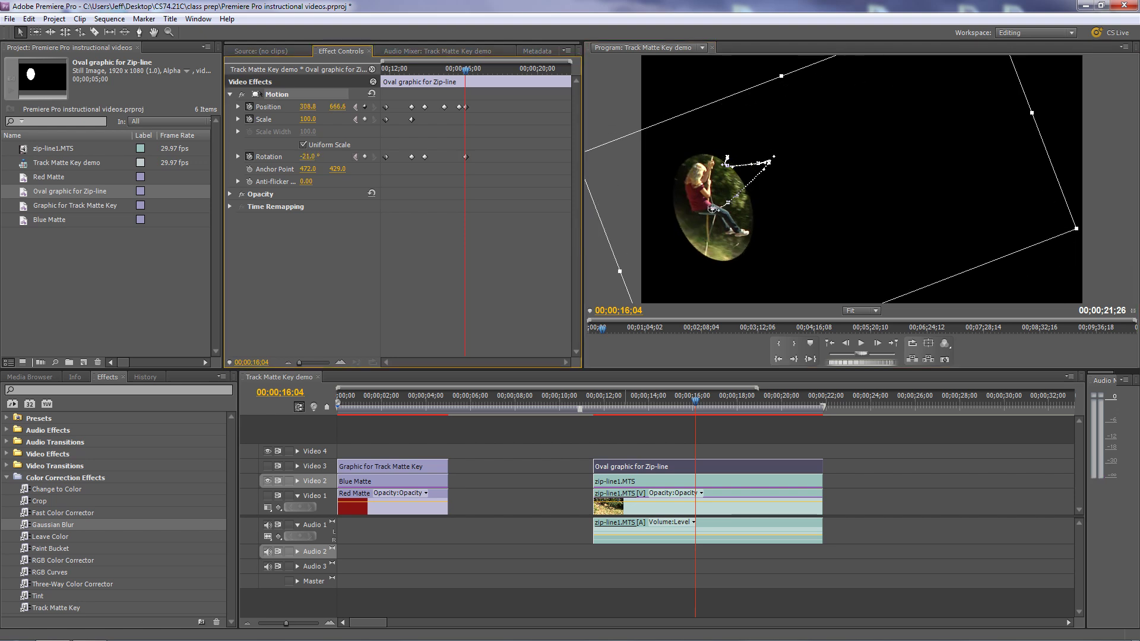
drag(300, 157, 303, 157)
key(space)
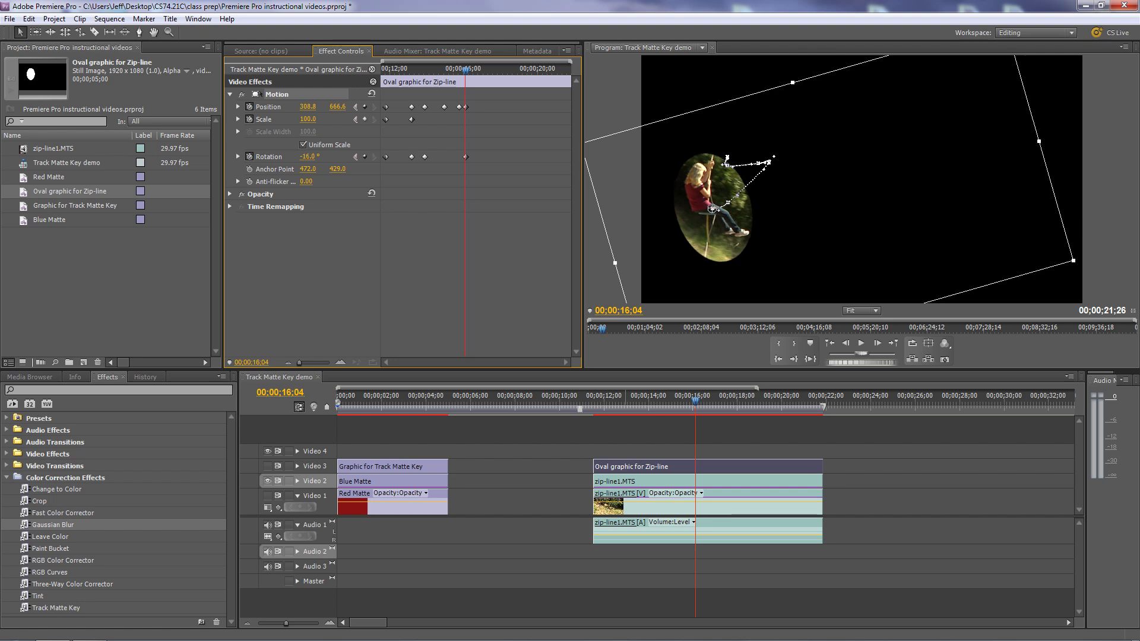
At 00;00;16;26, move the oval to about 513, 630 so it covers the rider.
key(shift+m)
drag(712, 208, 759, 200)
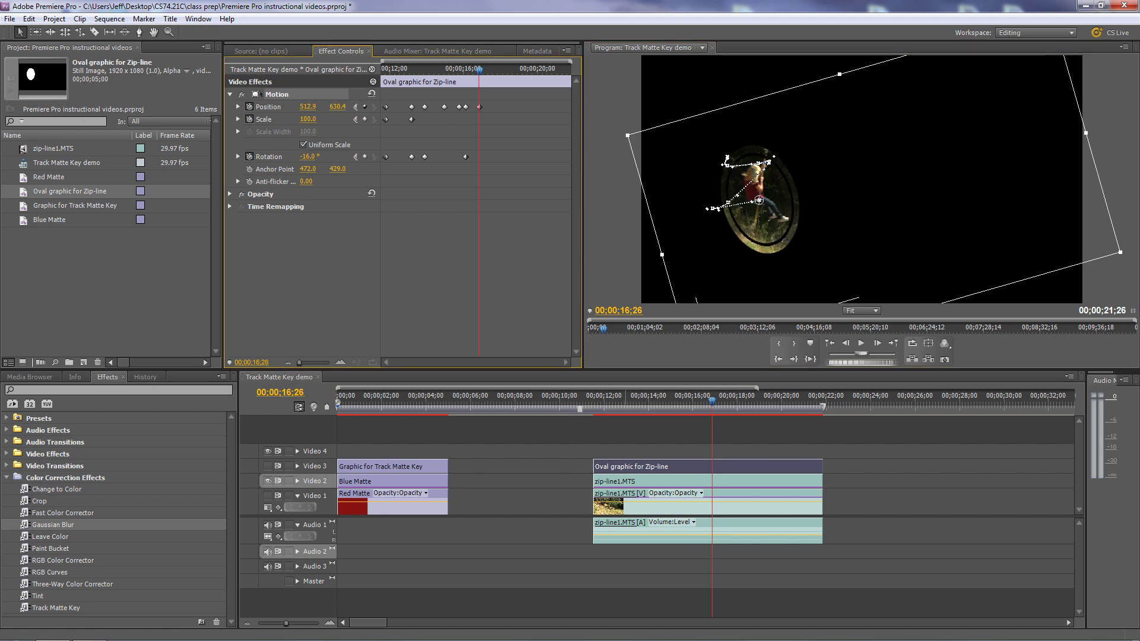
drag(307, 119, 296, 119)
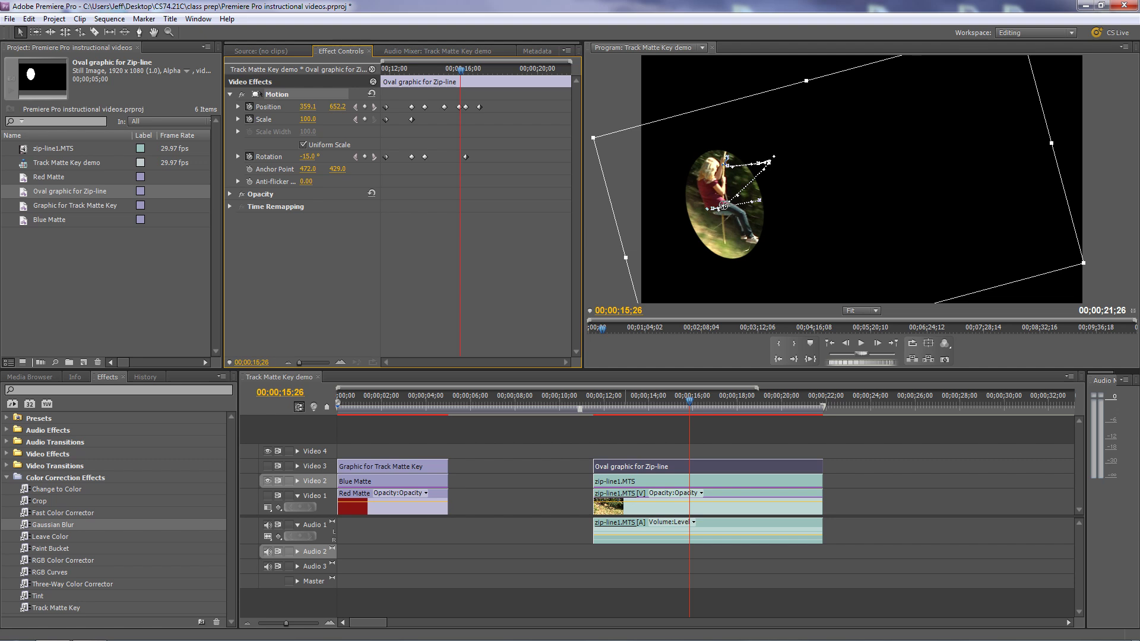
Step through the frames from 00;00;15;26 to 00;00;16;26 to review how the oval follows the rider between keyframes.
key(Right)
key(Right)
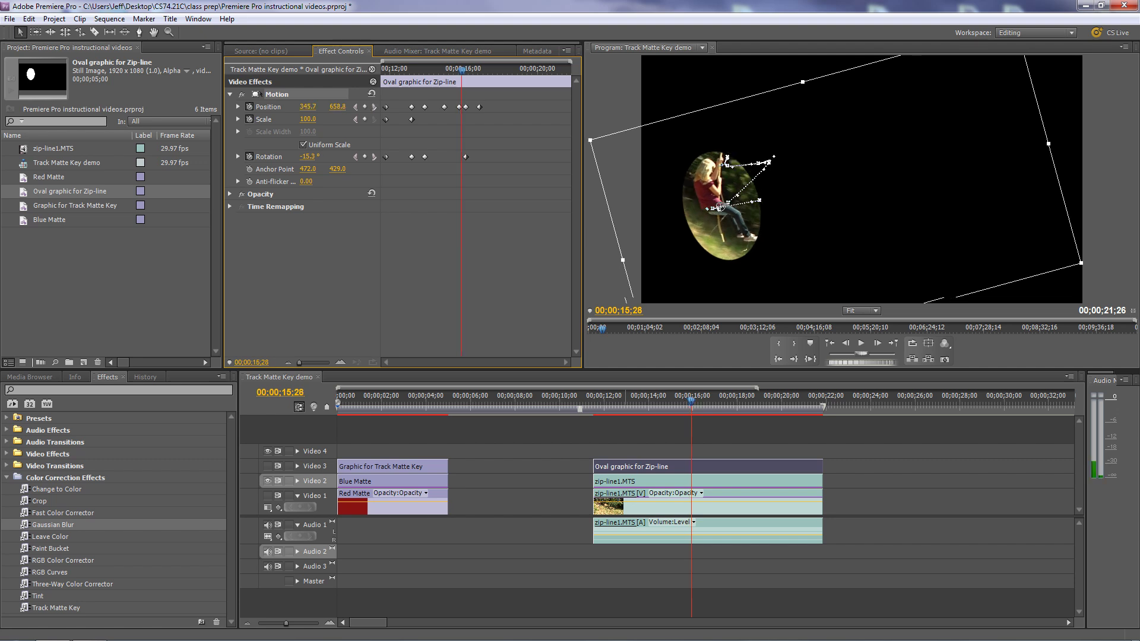
click(373, 107)
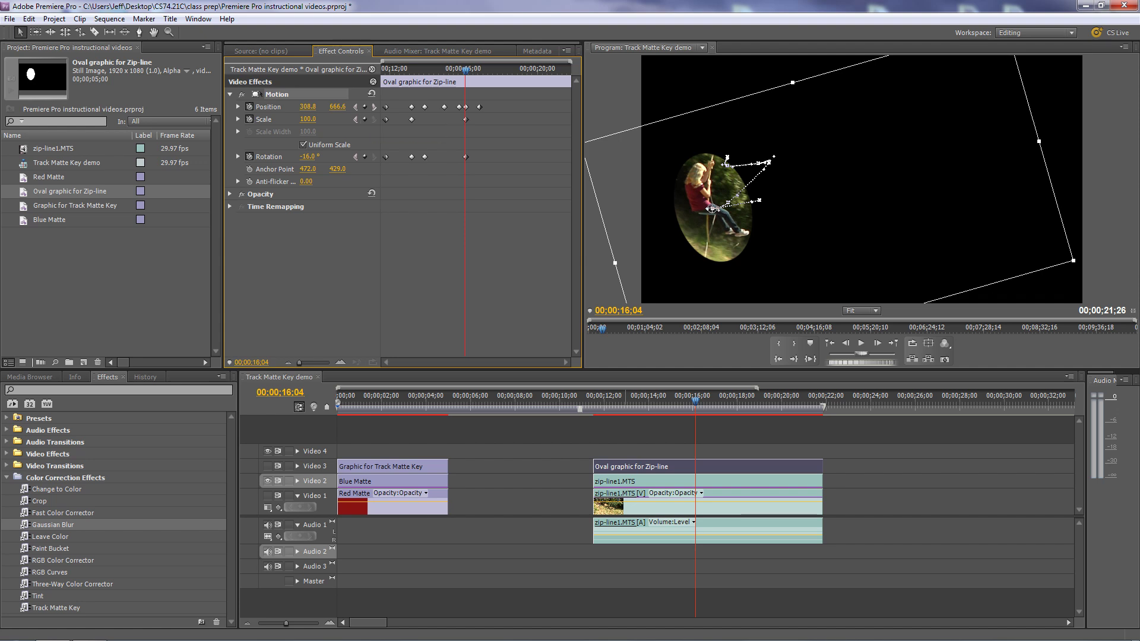
key(Right)
key(Right)
key(Right)
key(Right)
key(Right)
key(Right)
key(Right)
key(Right)
key(Right)
key(Right)
drag(711, 209, 751, 202)
key(Left)
key(Left)
key(Left)
key(Left)
key(Left)
key(Left)
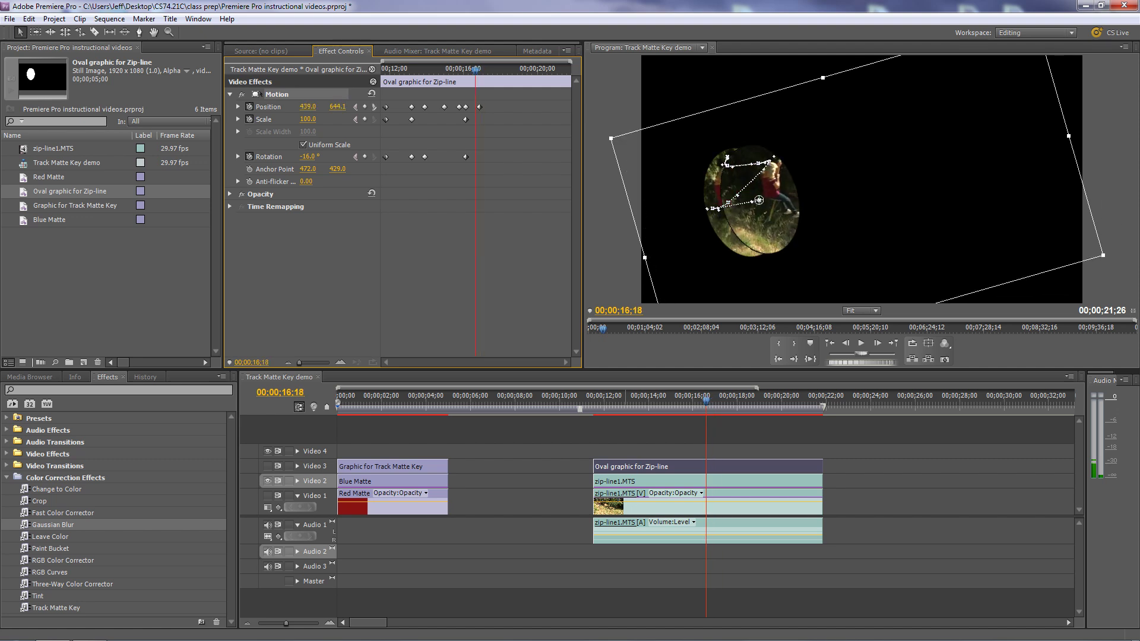
key(Right)
key(Right)
key(Right)
key(Right)
key(Right)
key(Right)
key(Right)
key(Right)
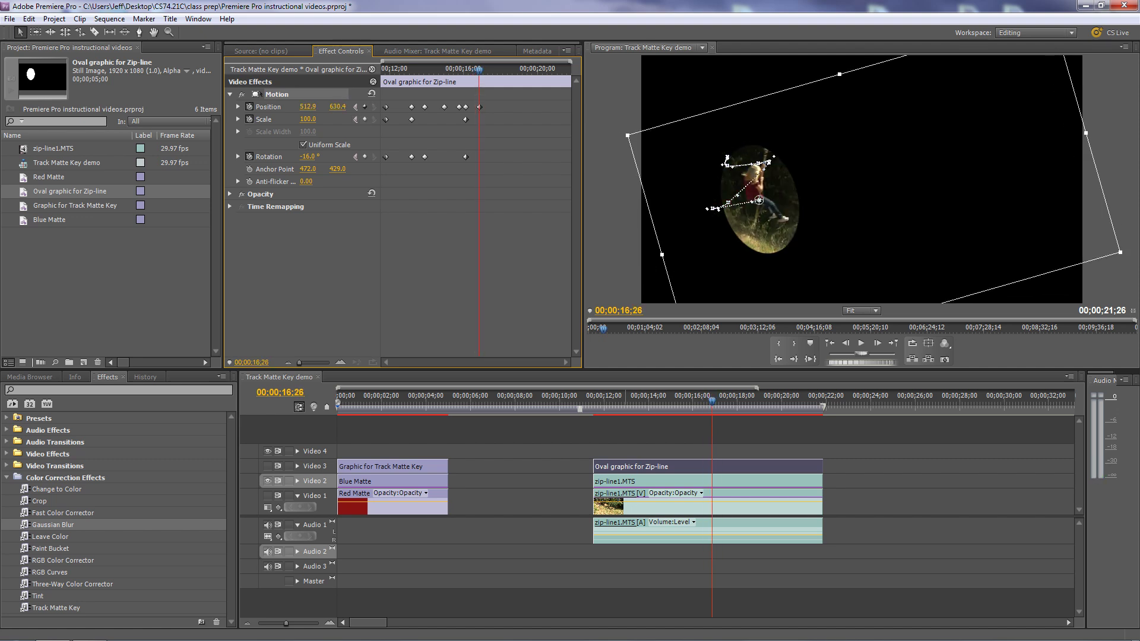
Shrink the oval to a Scale of about 83 at 00;00;16;26, and move it to about 681, 594 at 00;00;17;10.
drag(628, 136, 650, 146)
key(Right)
key(Right)
key(Right)
key(Right)
key(Right)
key(Right)
key(Right)
key(Right)
key(Right)
key(Right)
key(Right)
key(Right)
key(Right)
key(Right)
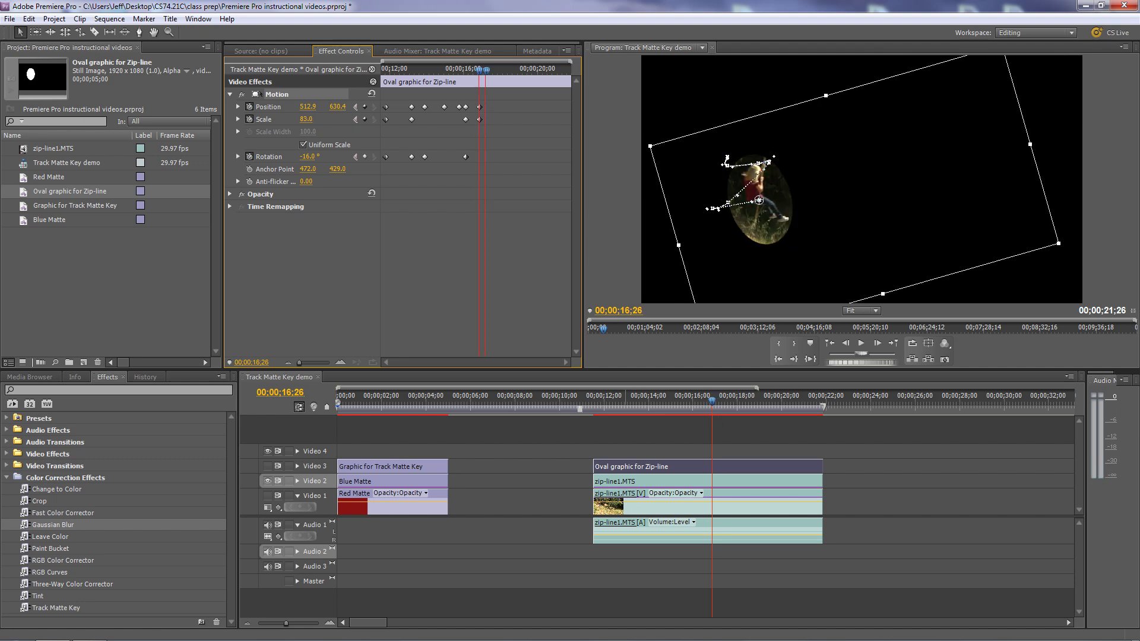
drag(760, 202, 798, 192)
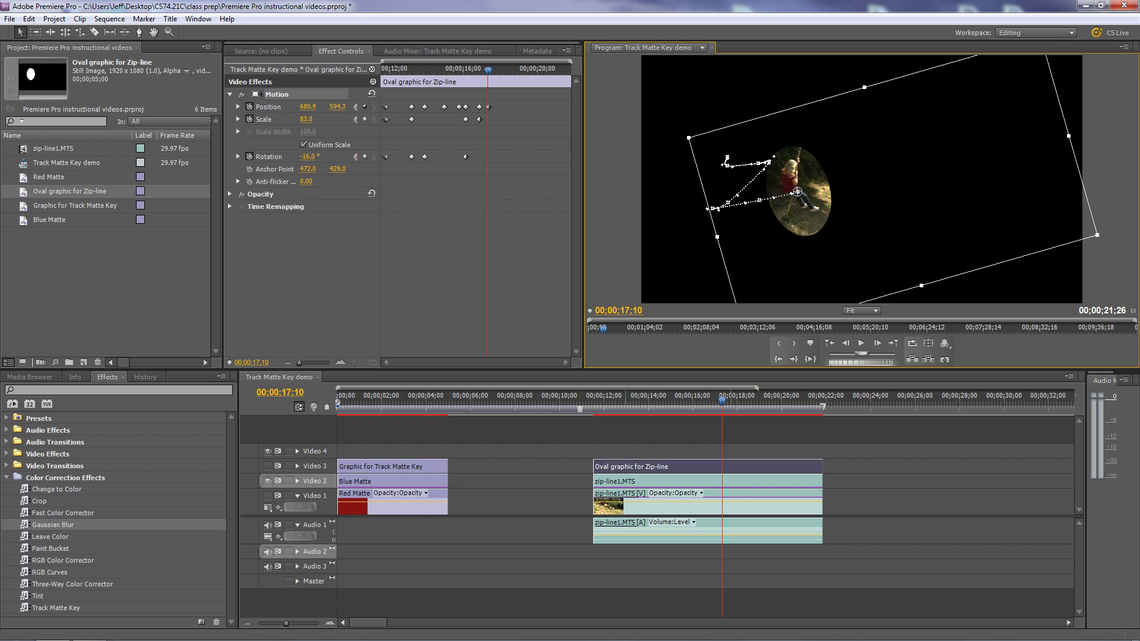
Play back the keyframed oval from the start of the zip-line clip to check its tracking of the rider.
key(Up)
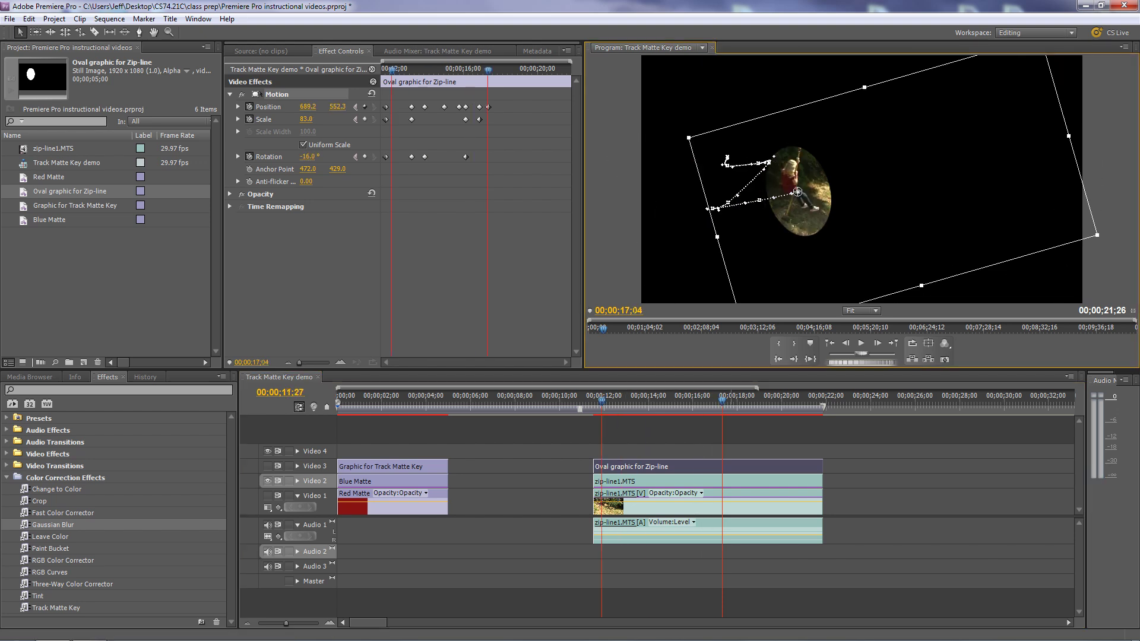
key(space)
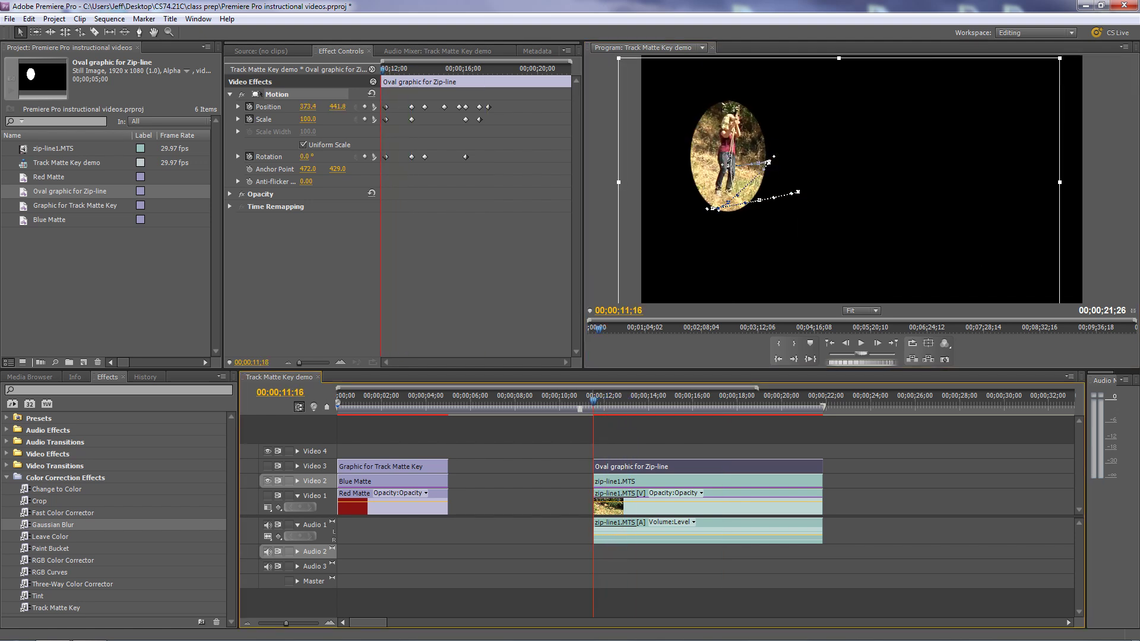
key(Page_Up)
key(space)
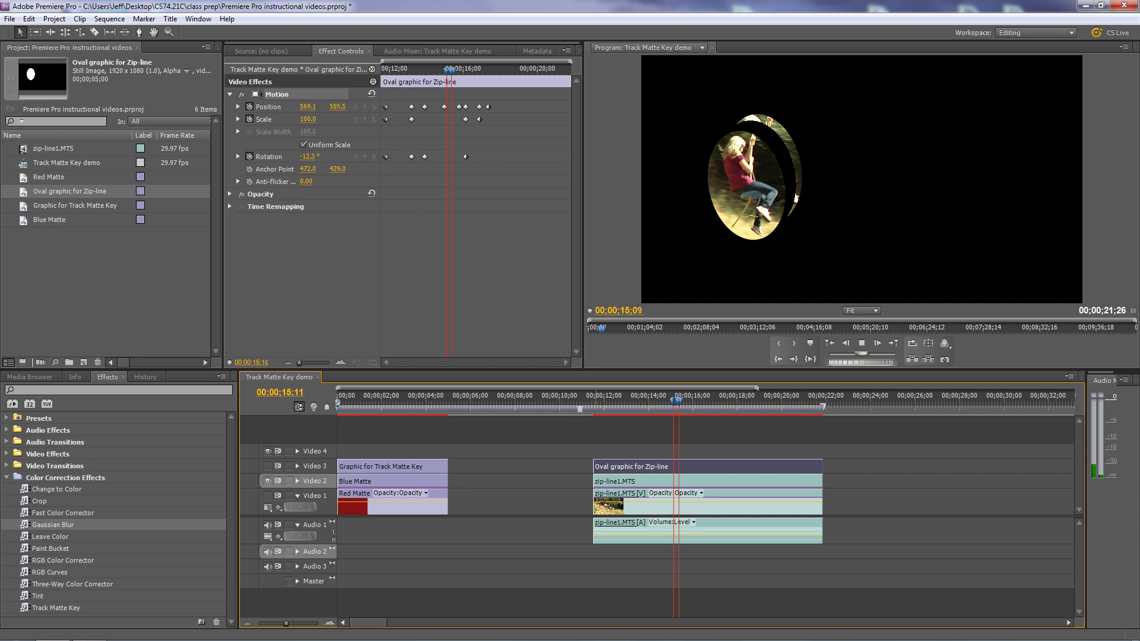
key(space)
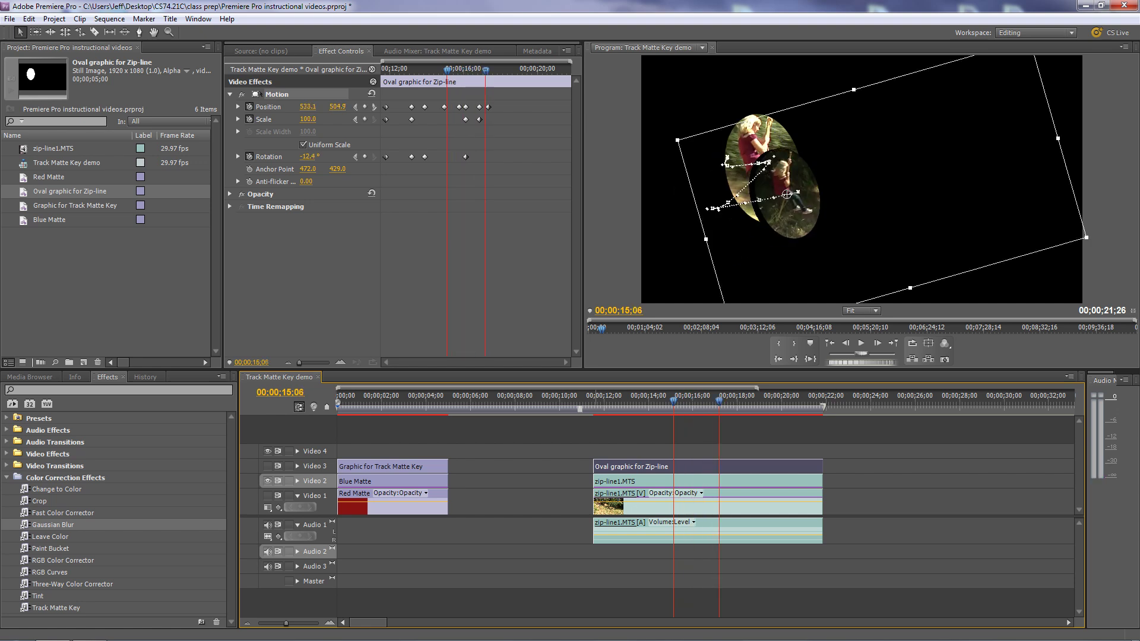
key(Down)
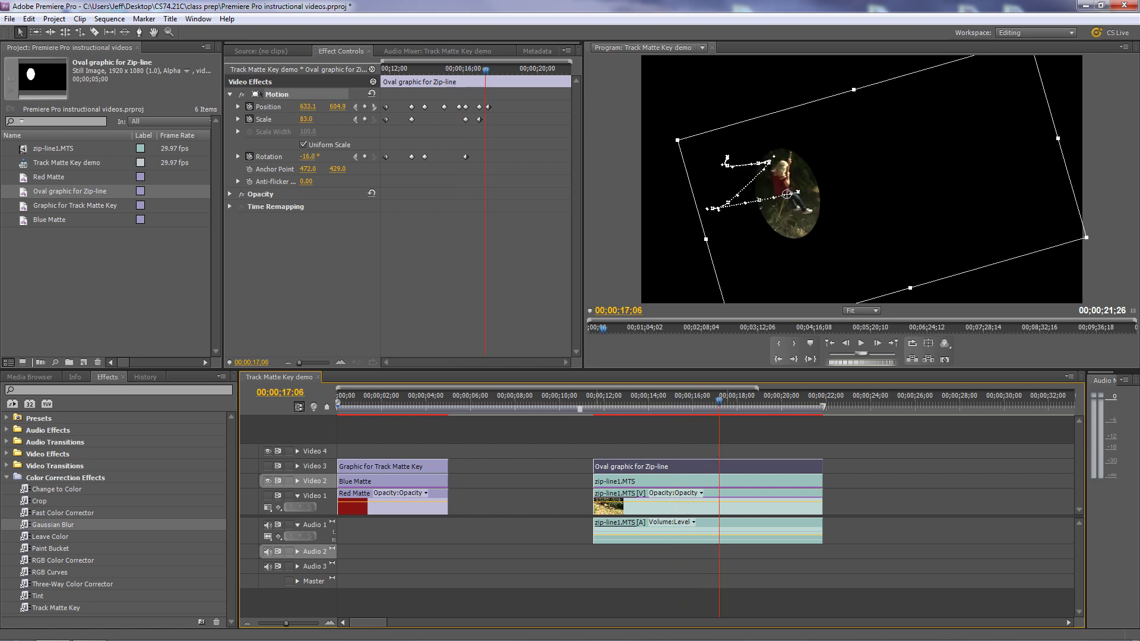
Turn on the output of the Video 1 track and review the matted rider over the blurred footage from the clip's start.
key(Up)
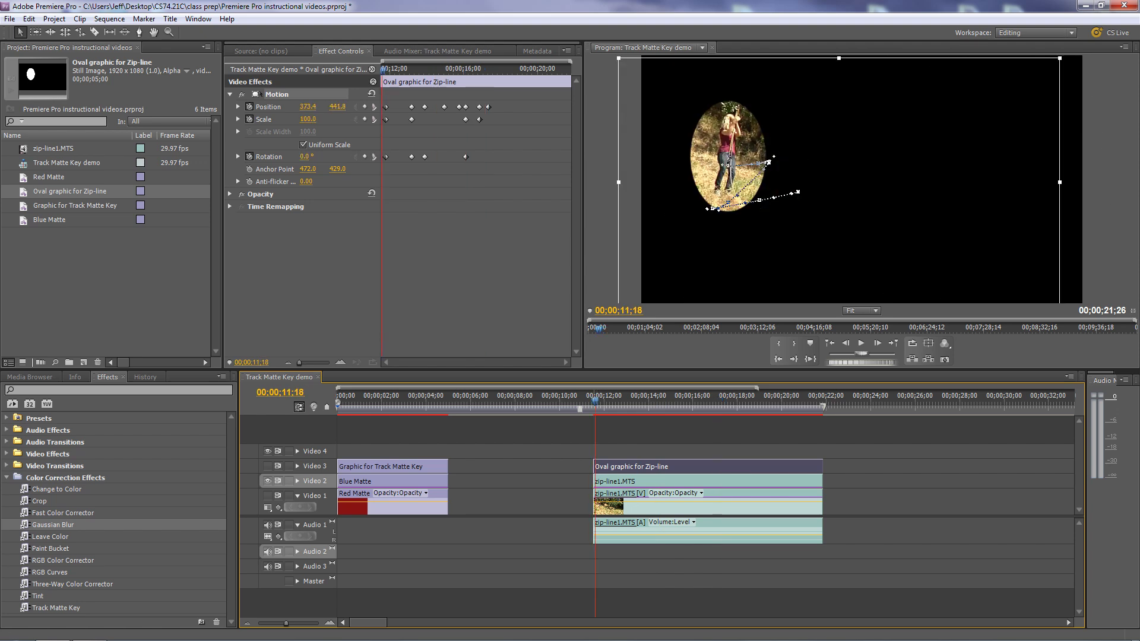
click(267, 496)
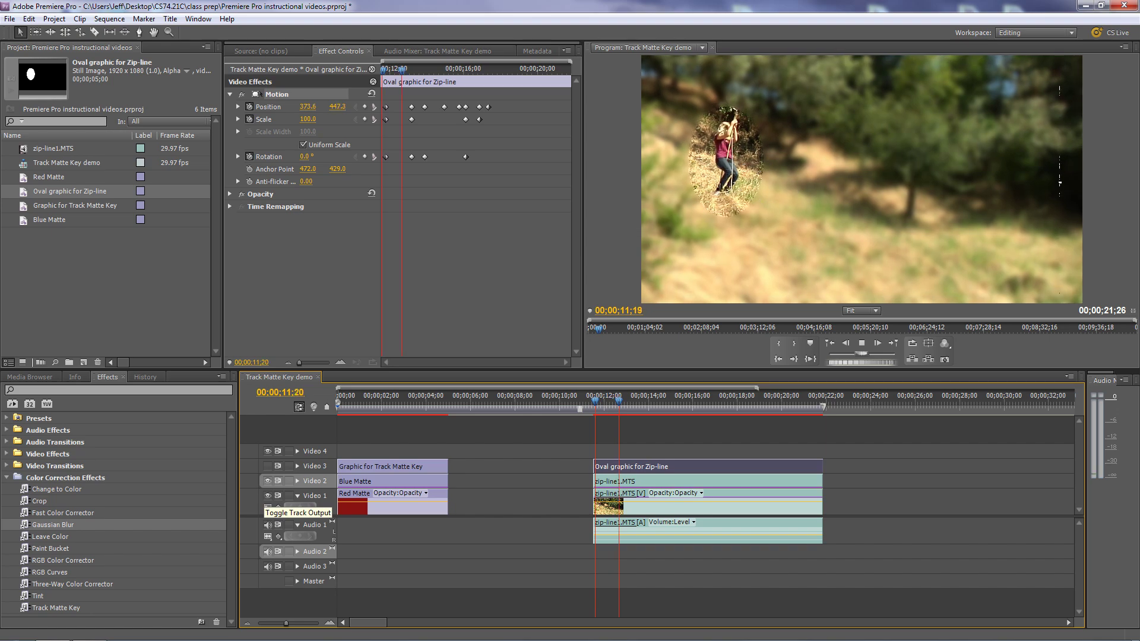
key(space)
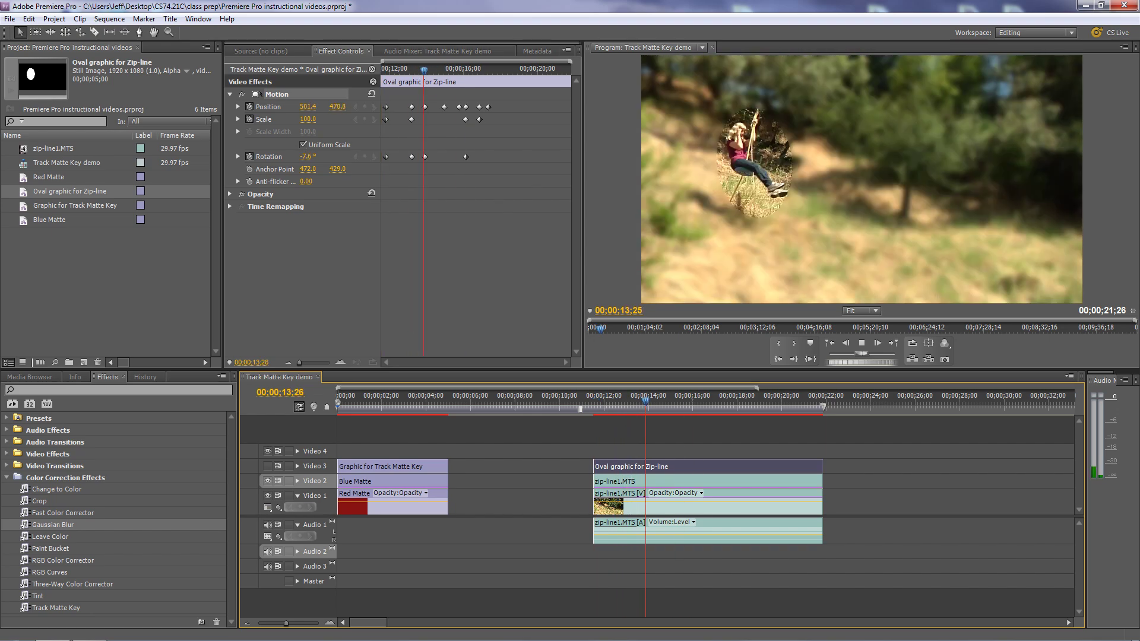
key(space)
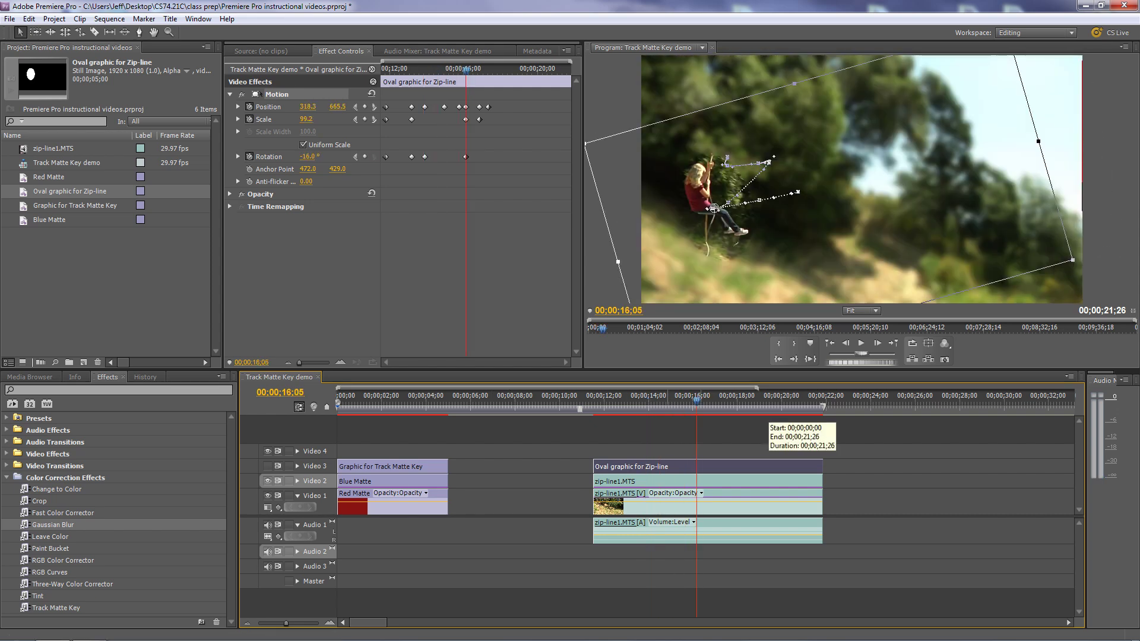
click(658, 400)
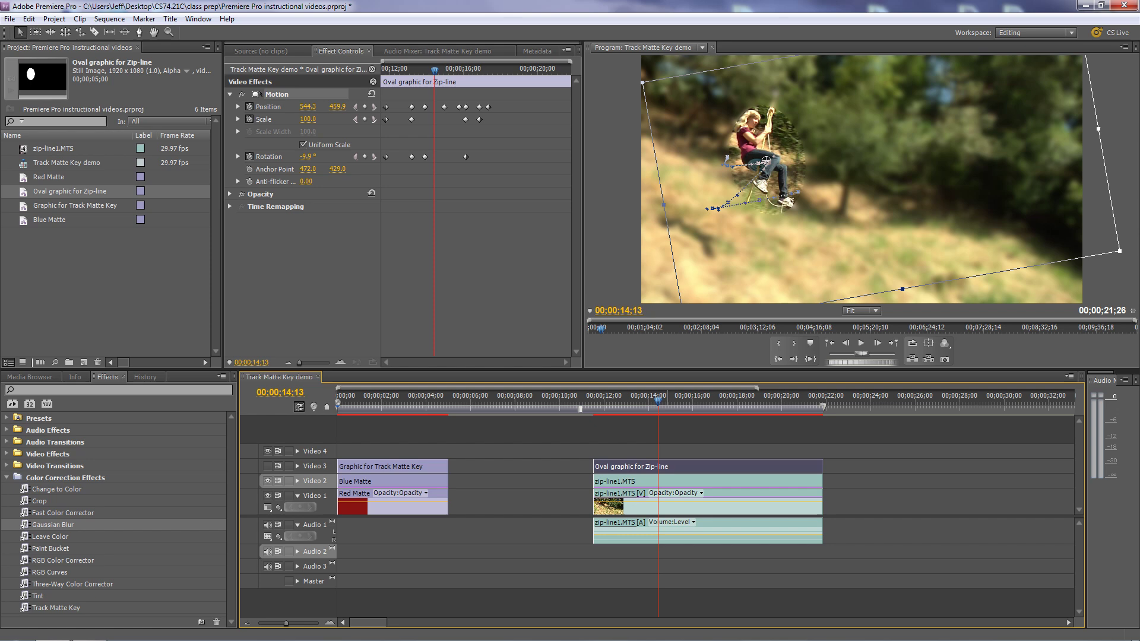
drag(658, 400, 631, 400)
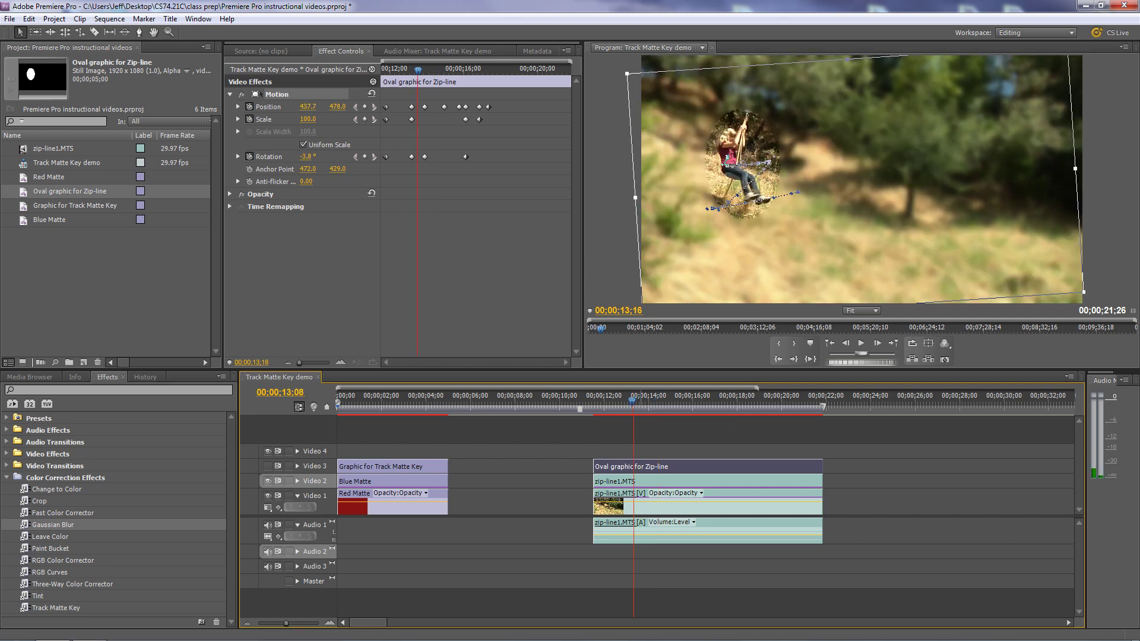
drag(633, 400, 632, 399)
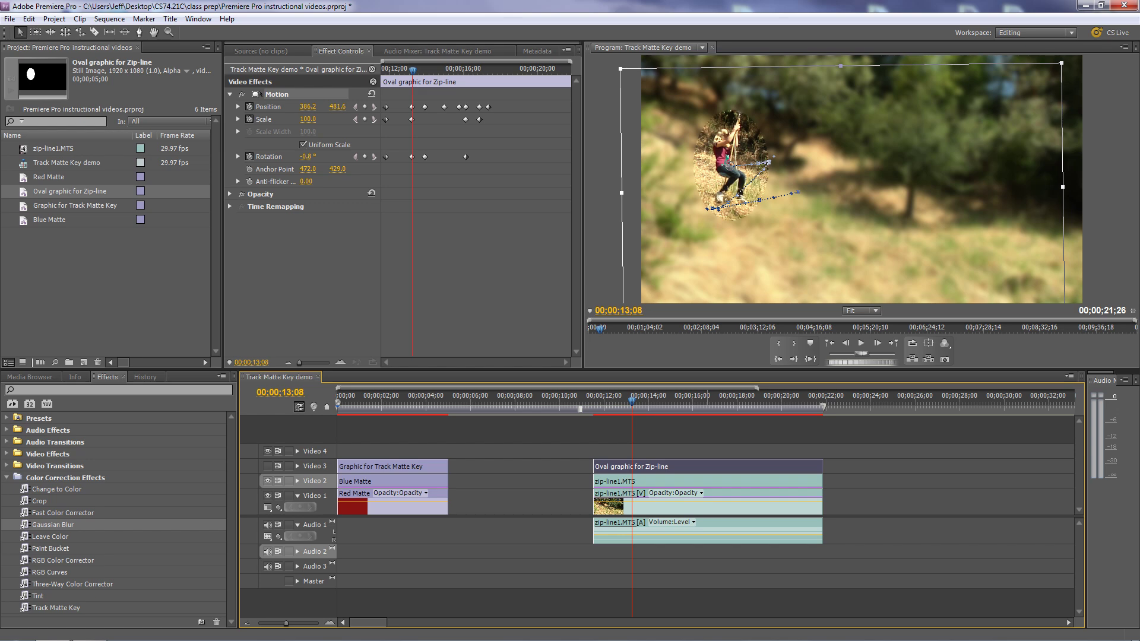
Apply Gaussian Blur to the oval graphic, with Blurriness 49 and Repeat Edge Pixels enabled, to soften the matte's edge.
drag(53, 525, 682, 502)
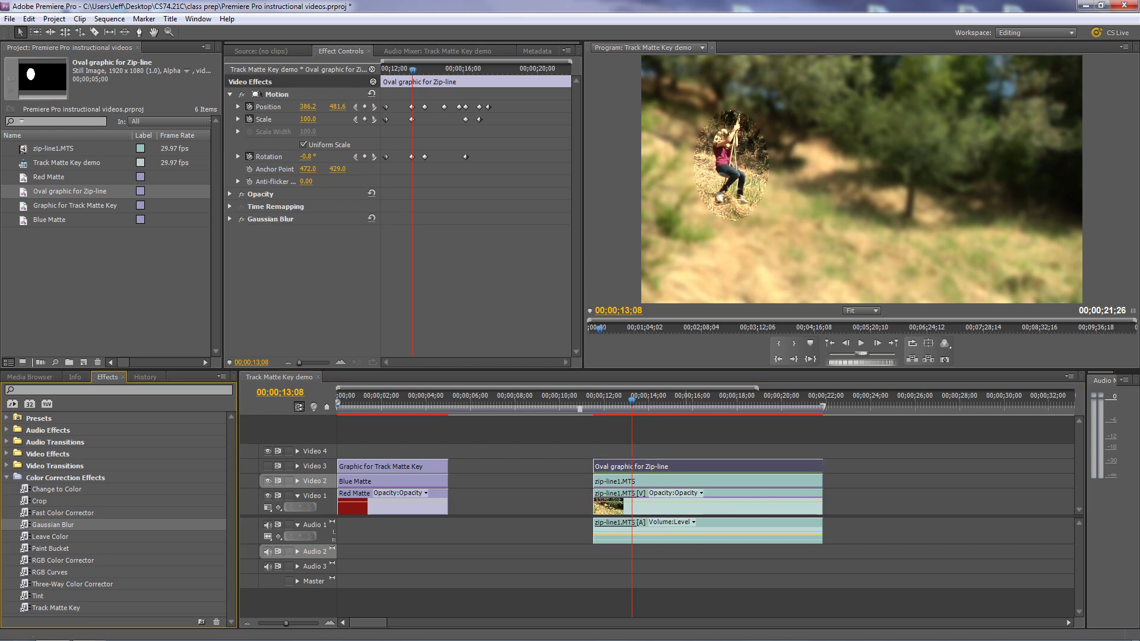
click(230, 220)
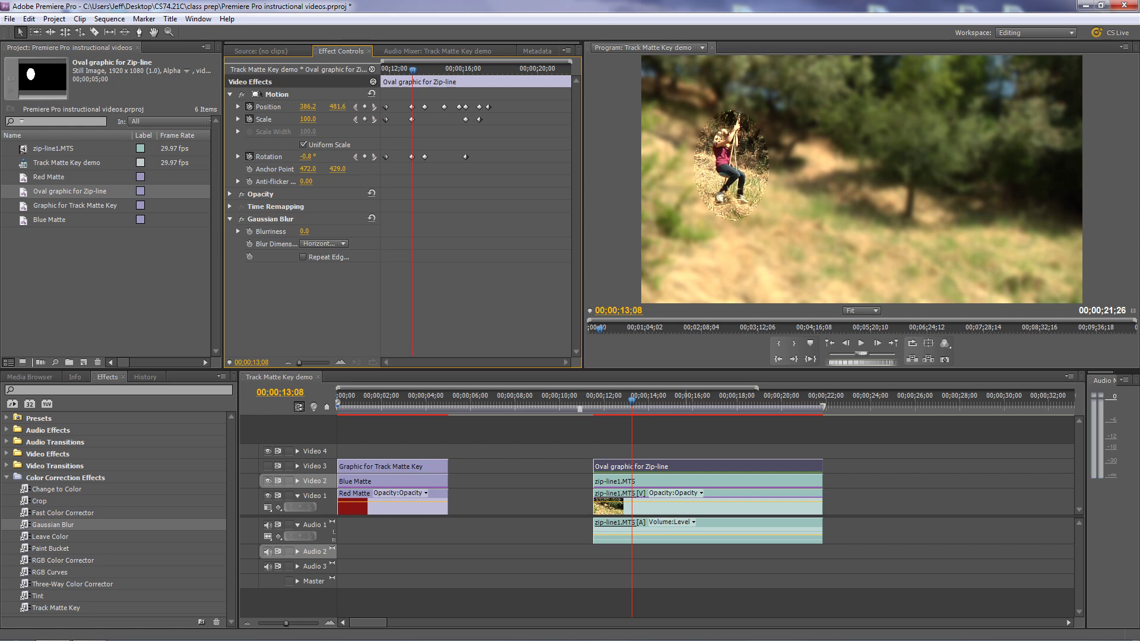
drag(305, 232, 387, 232)
drag(348, 232, 315, 231)
Play back the zip-line section from about 00;00;13;06 to review the softened matte edge around the rider.
key(Left)
key(Left)
key(Left)
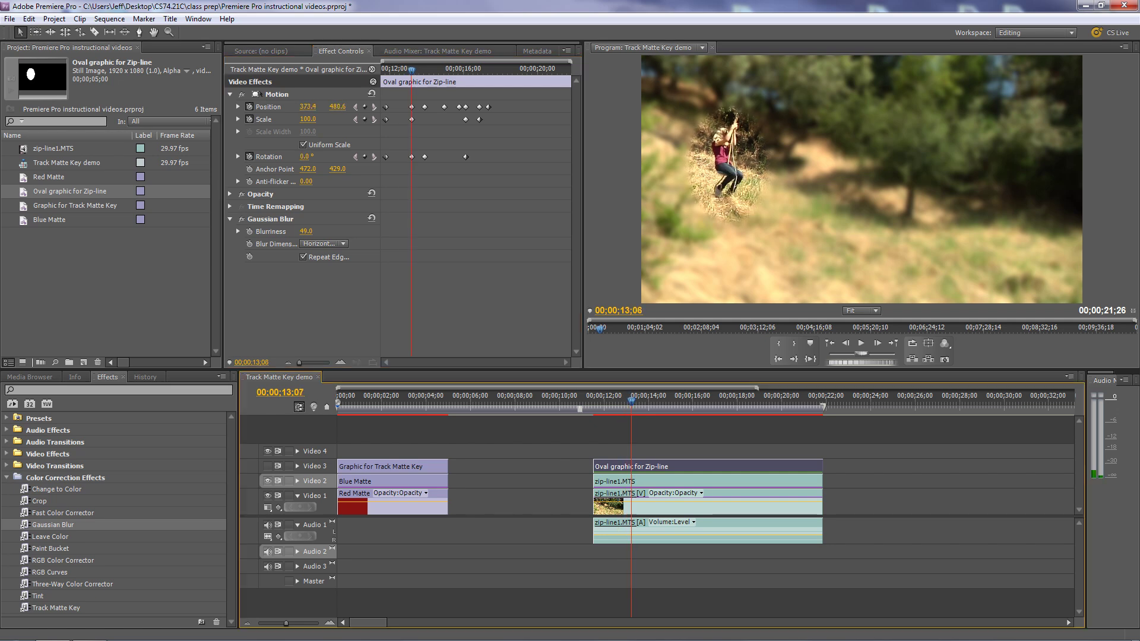
key(space)
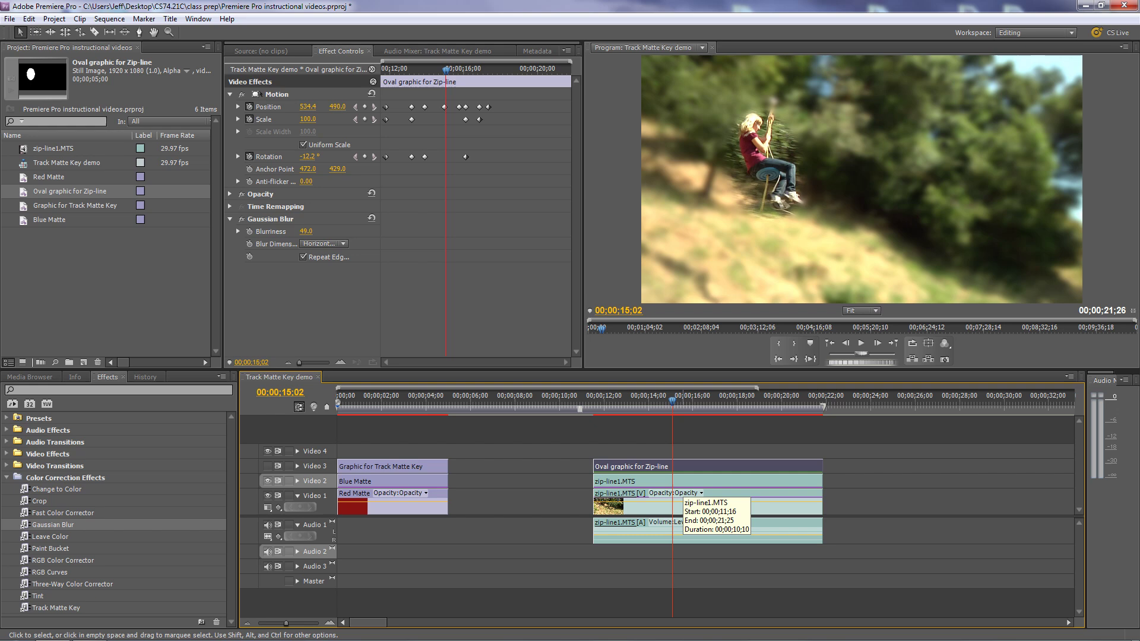